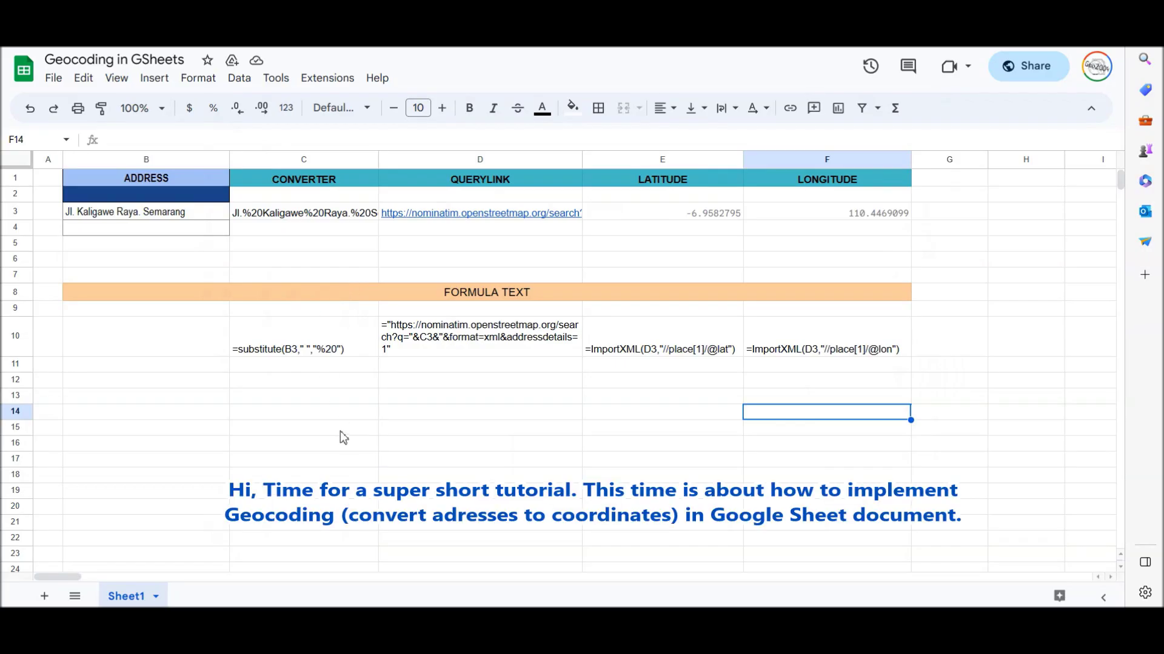
Bring up the Geocoding in GSheets spreadsheet with its sample Semarang address already geocoded
left_click_drag(340, 431, 341, 442)
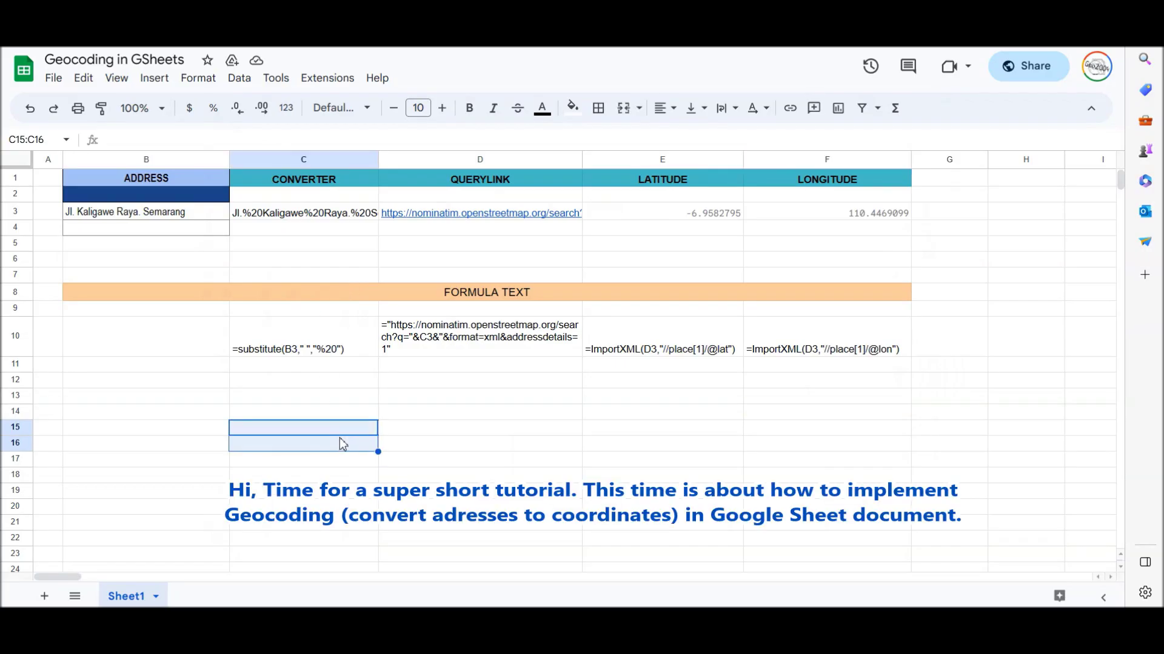
left_click(412, 417)
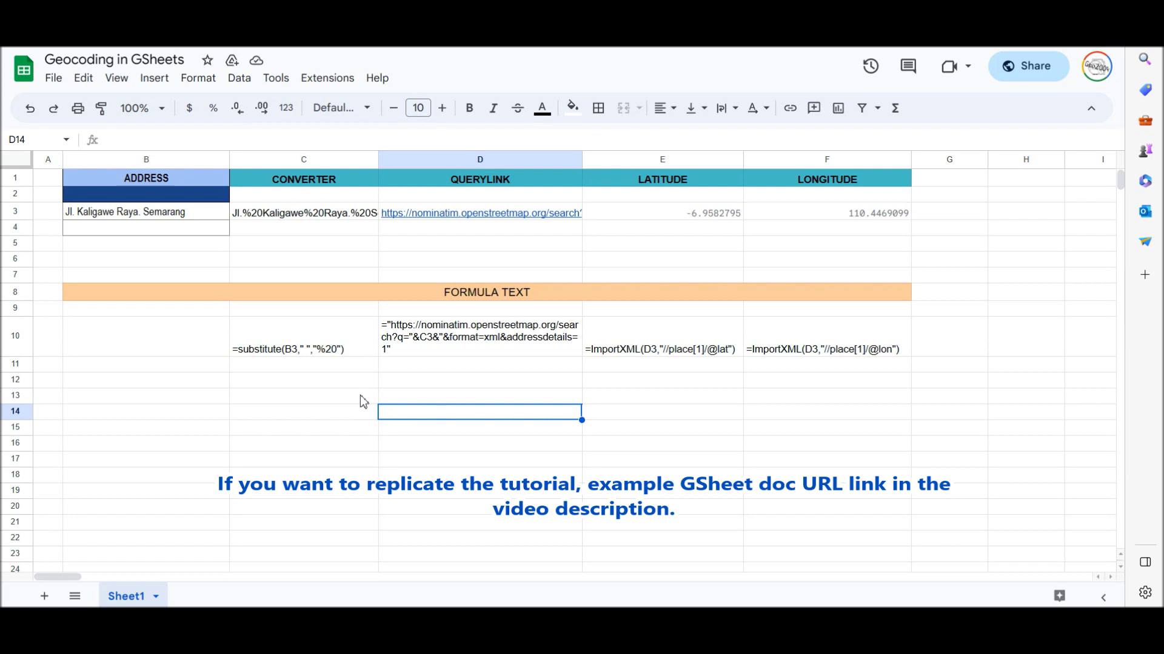
left_click(199, 212)
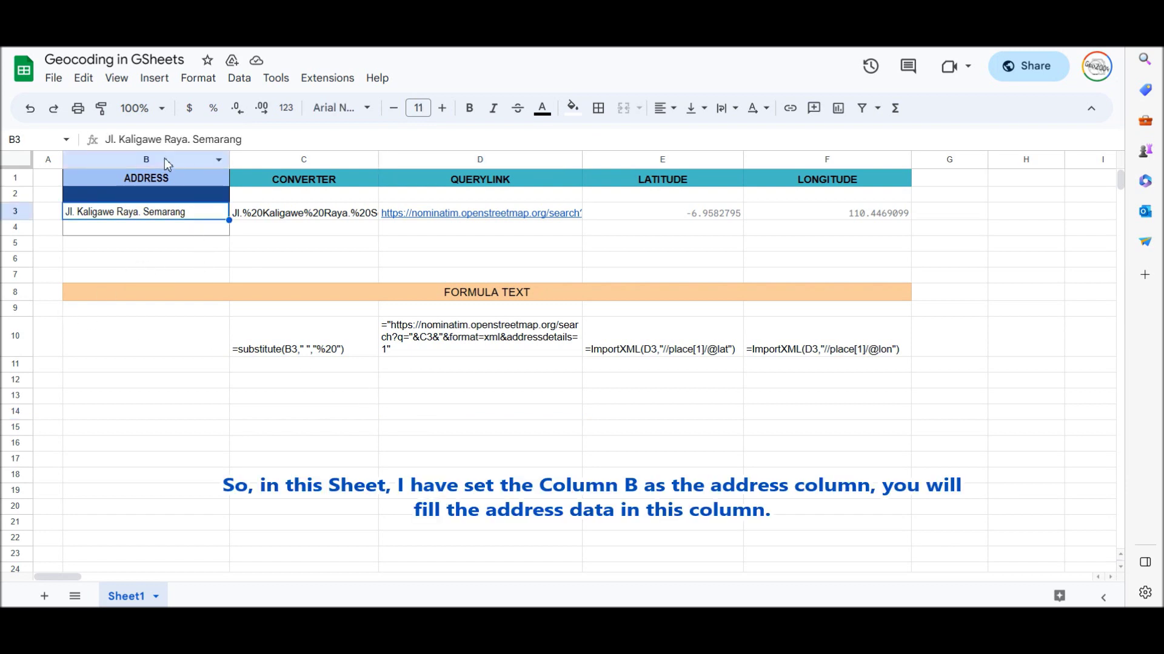
left_click(164, 159)
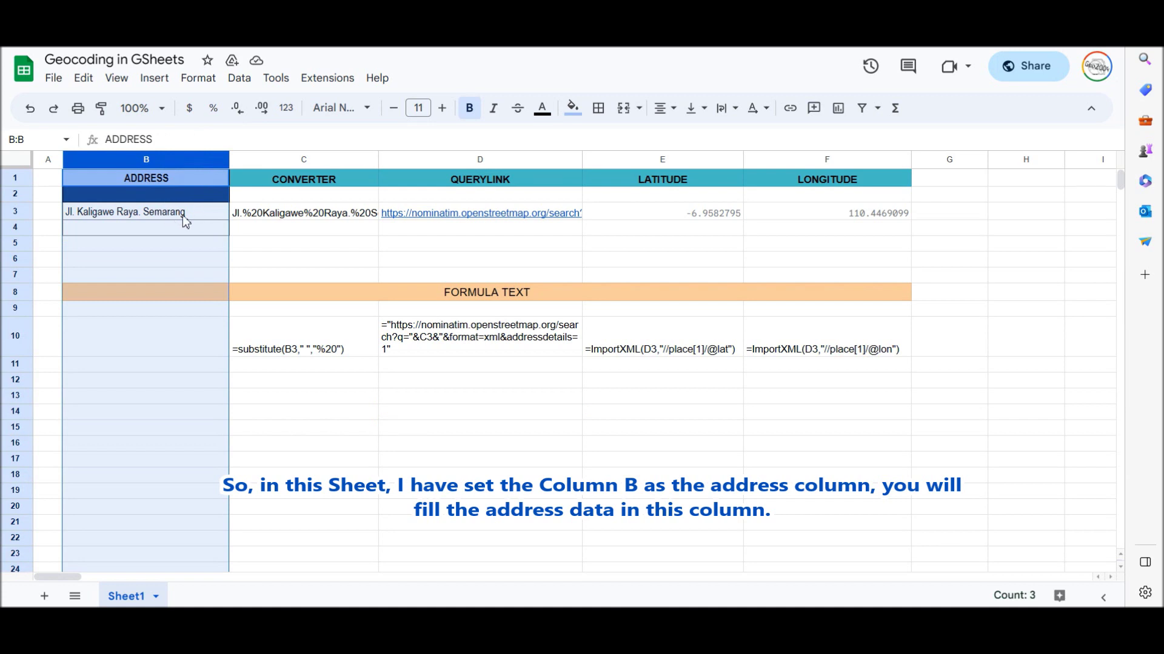
left_click(199, 212)
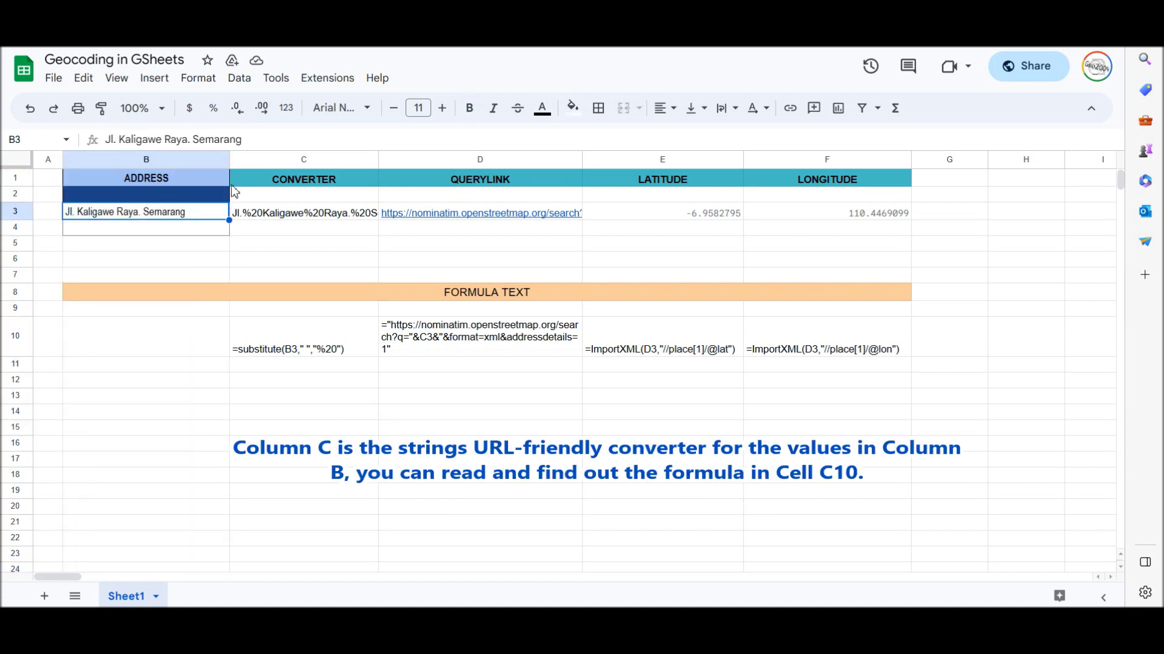
left_click(259, 160)
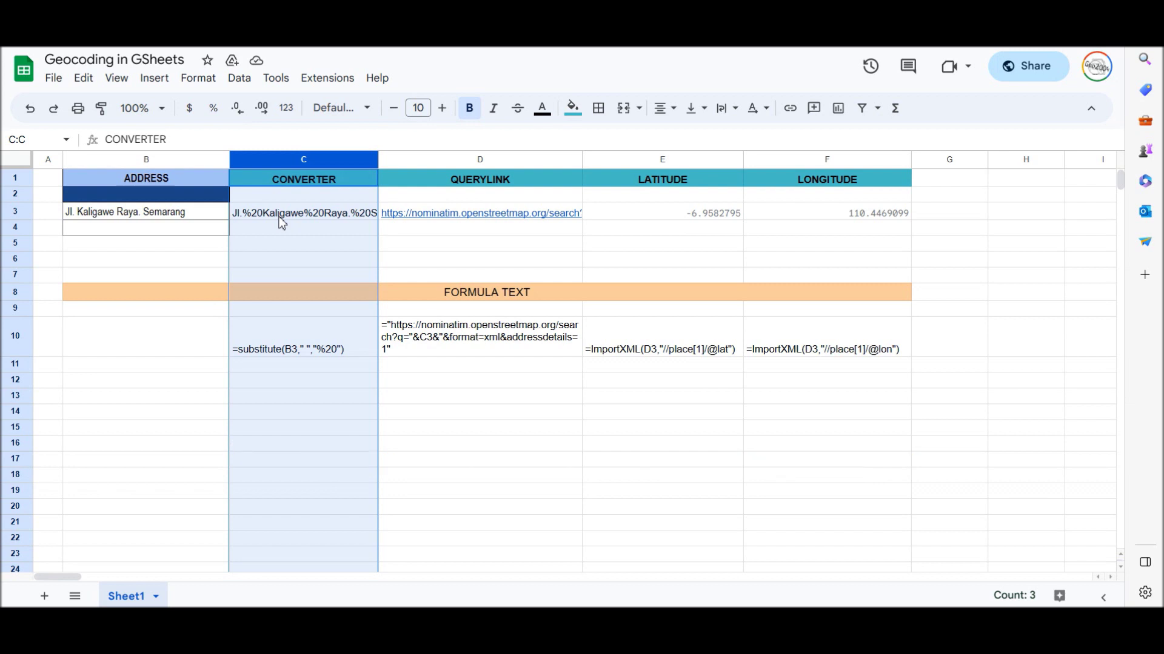
left_click(280, 223)
left_click(358, 349)
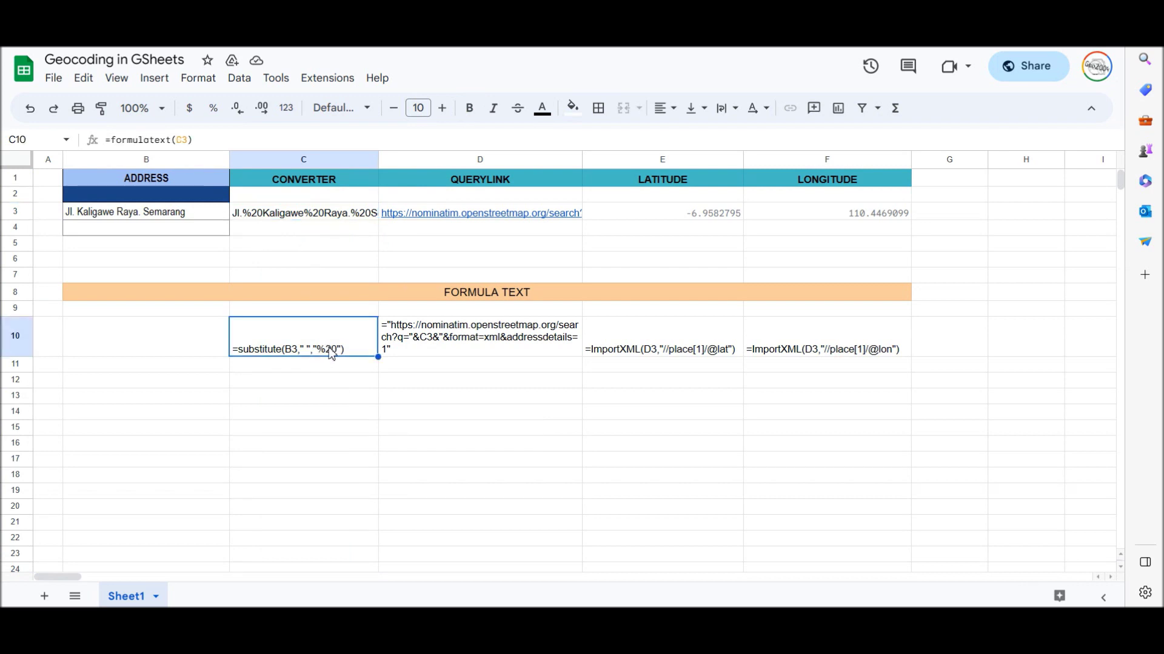
left_click(323, 219)
left_click(241, 139)
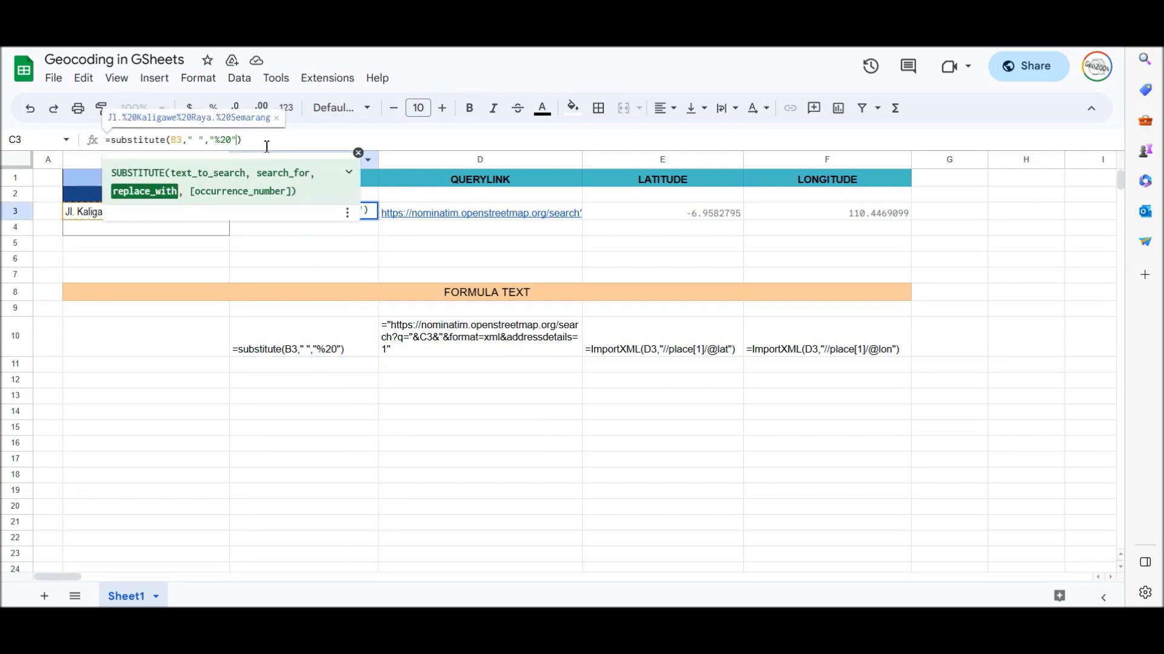
left_click_drag(264, 141, 100, 141)
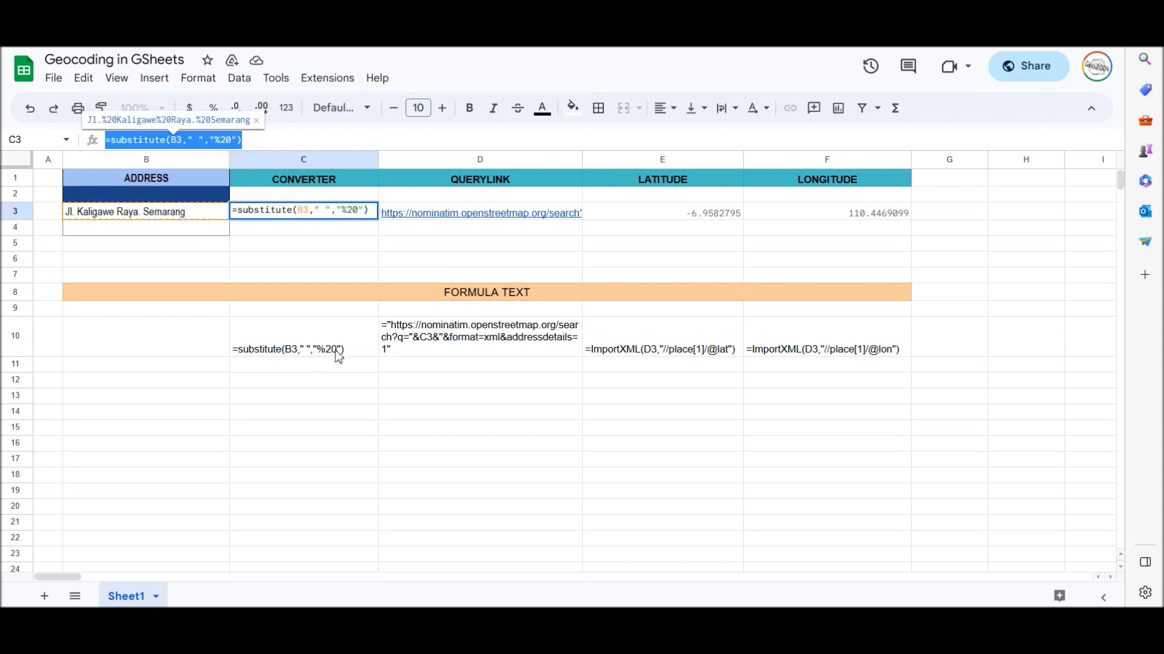
left_click(359, 355)
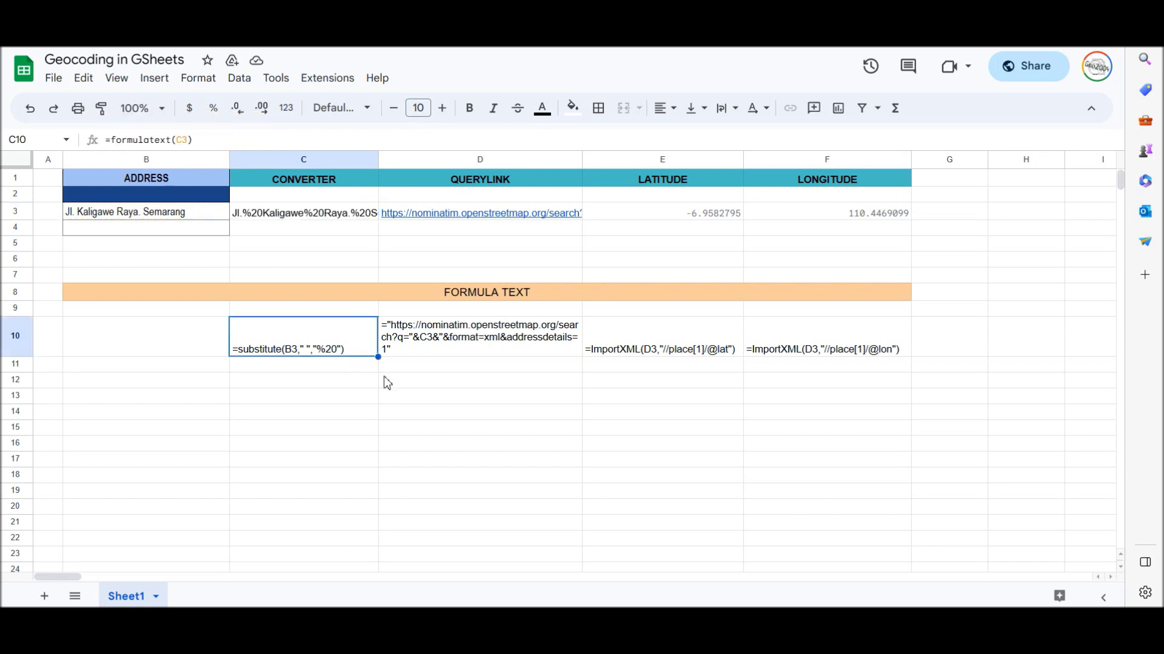
left_click(482, 160)
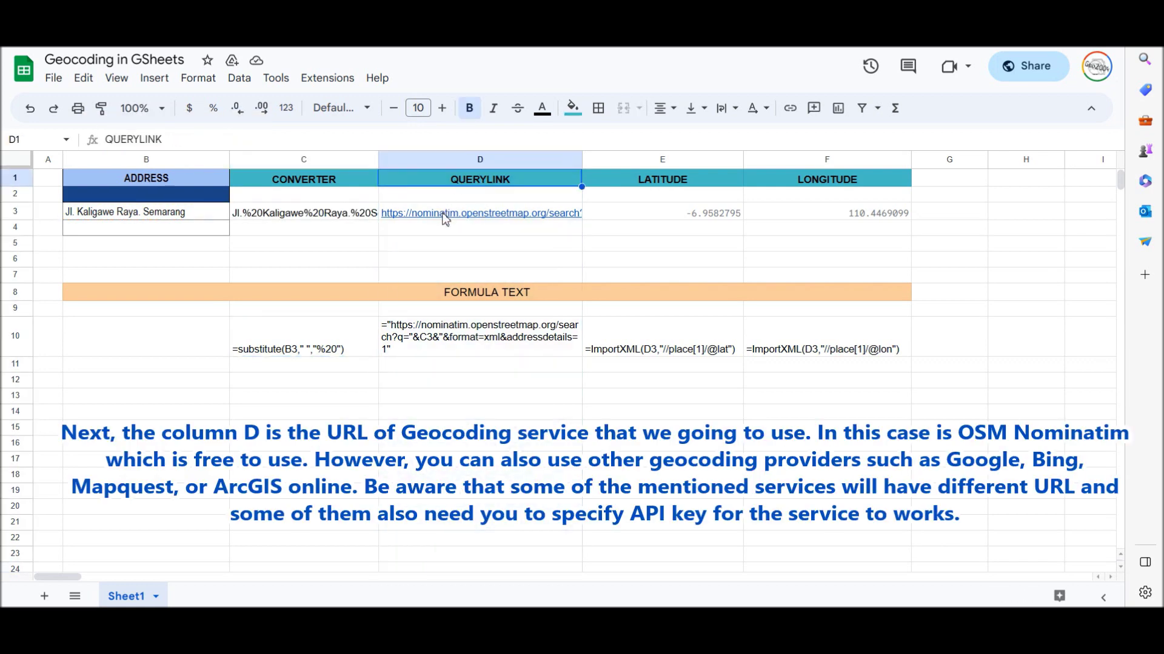
left_click(448, 213)
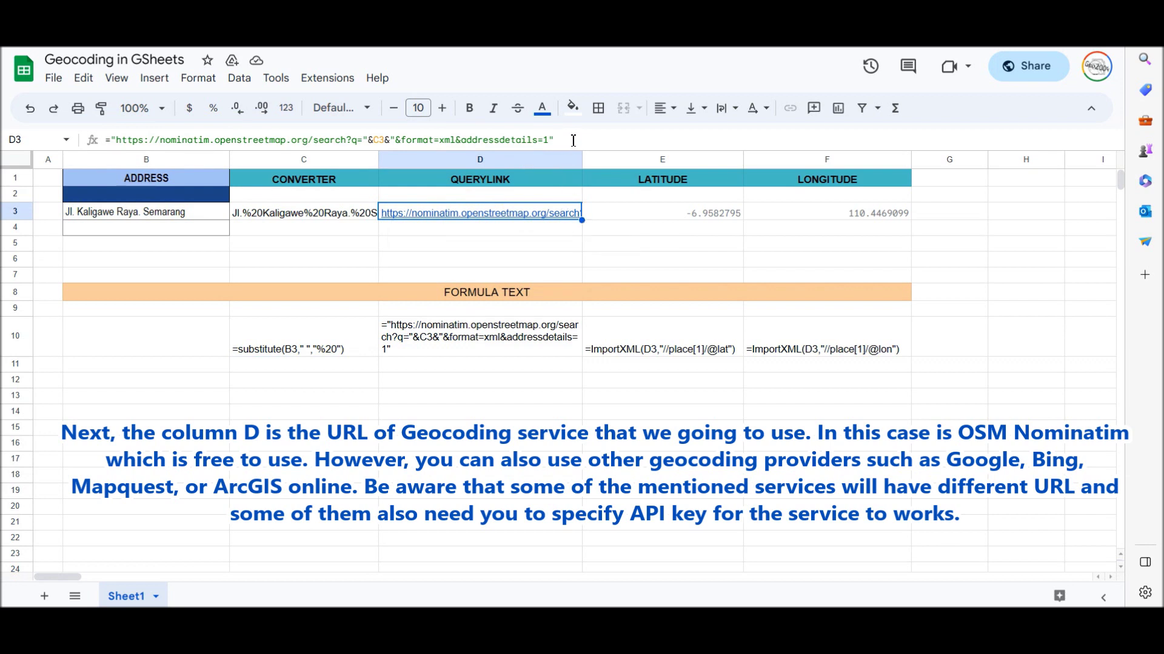
left_click_drag(388, 141, 374, 141)
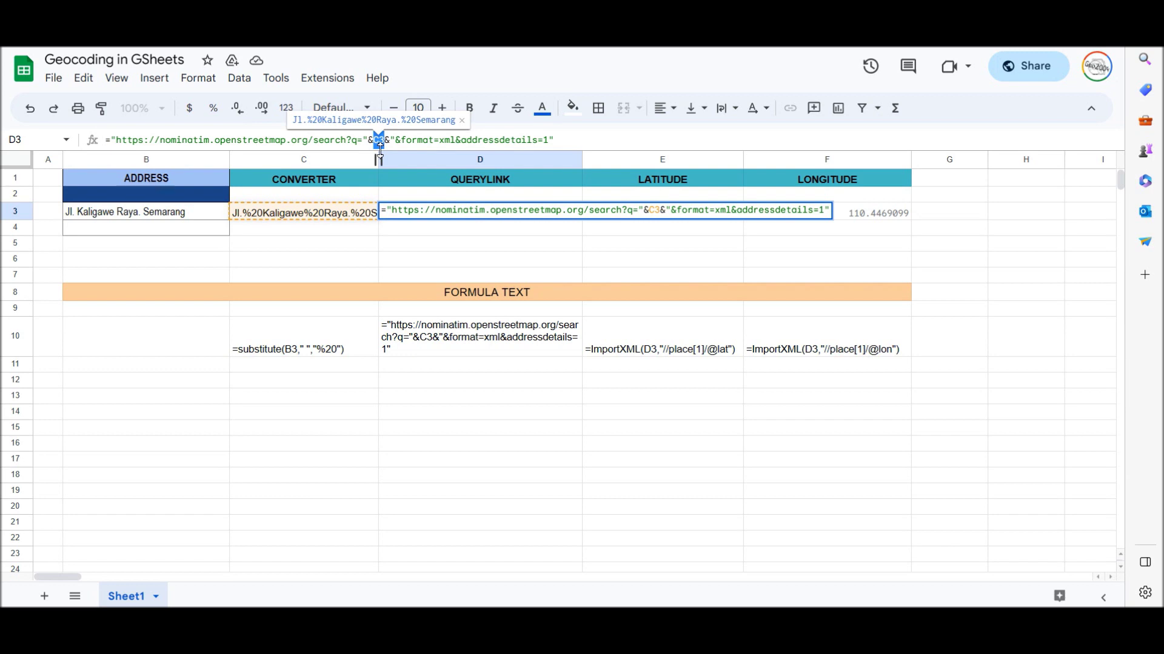
key("Return")
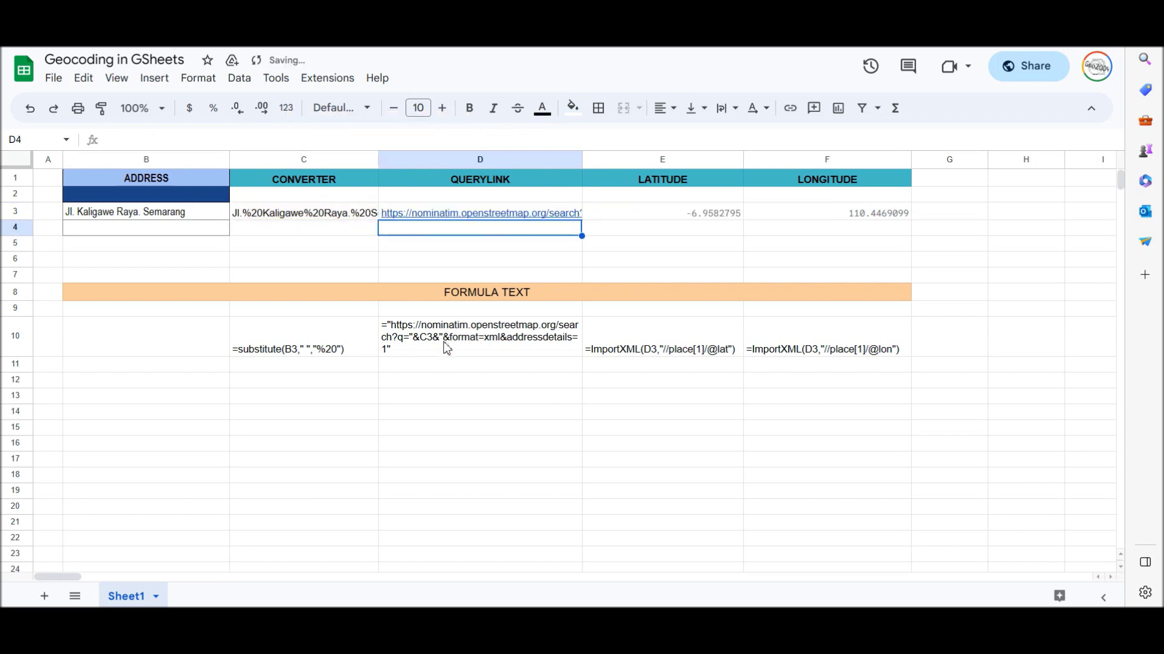
left_click(448, 347)
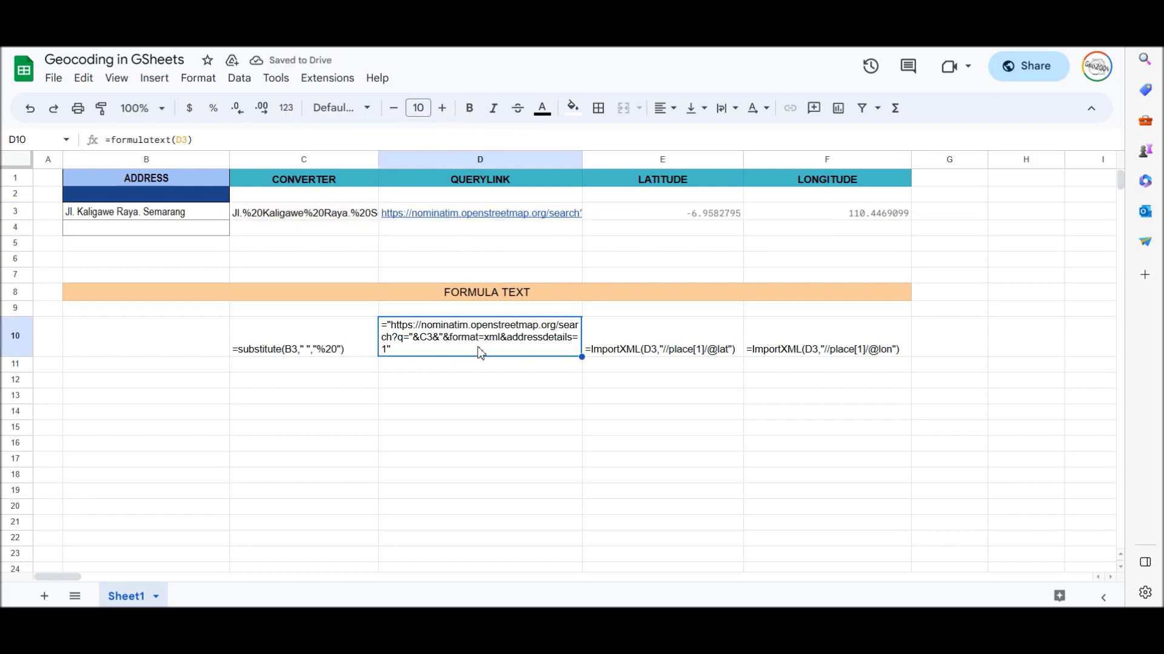
left_click(625, 222)
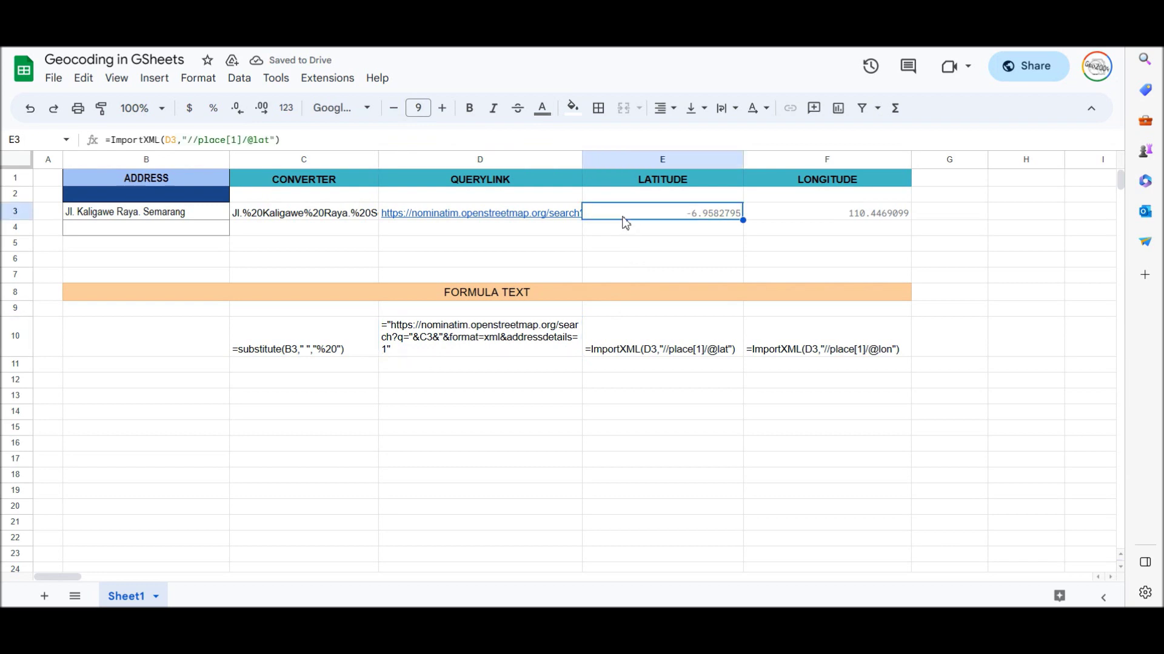
left_click(646, 356)
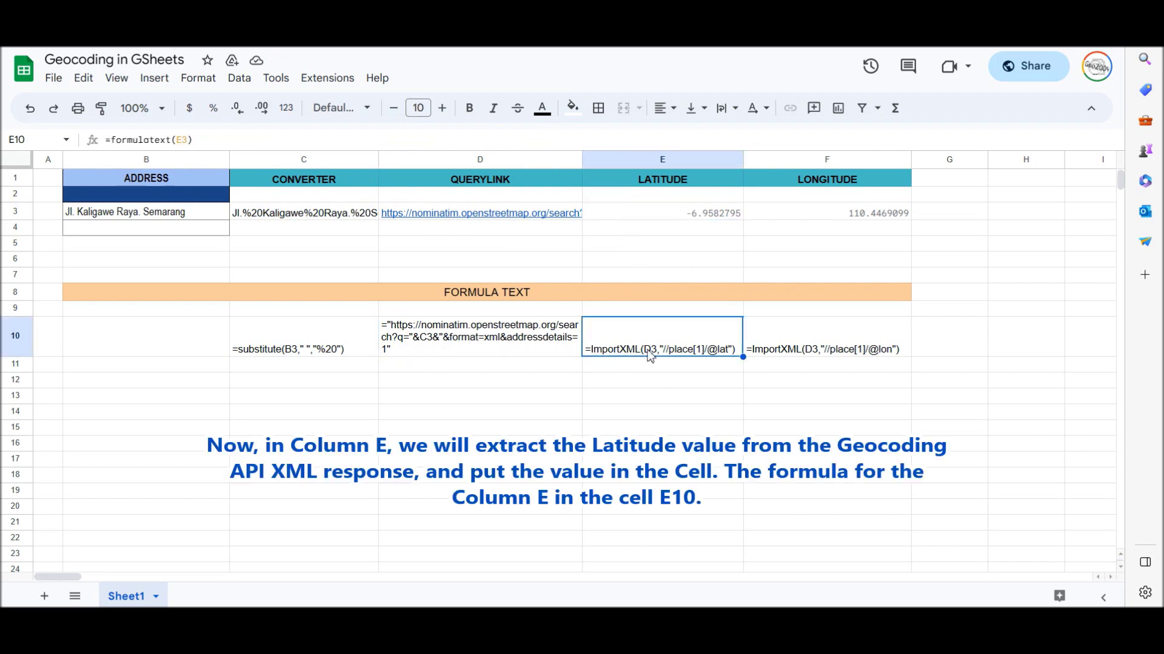
left_click(637, 217)
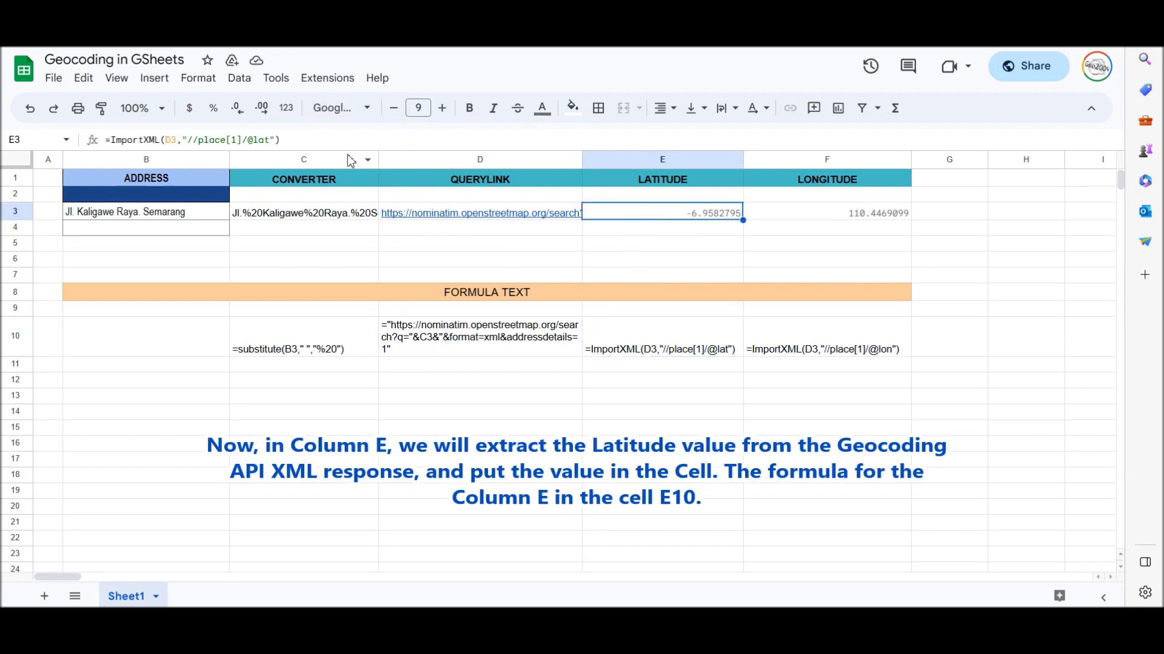
left_click(314, 140)
double_click(171, 140)
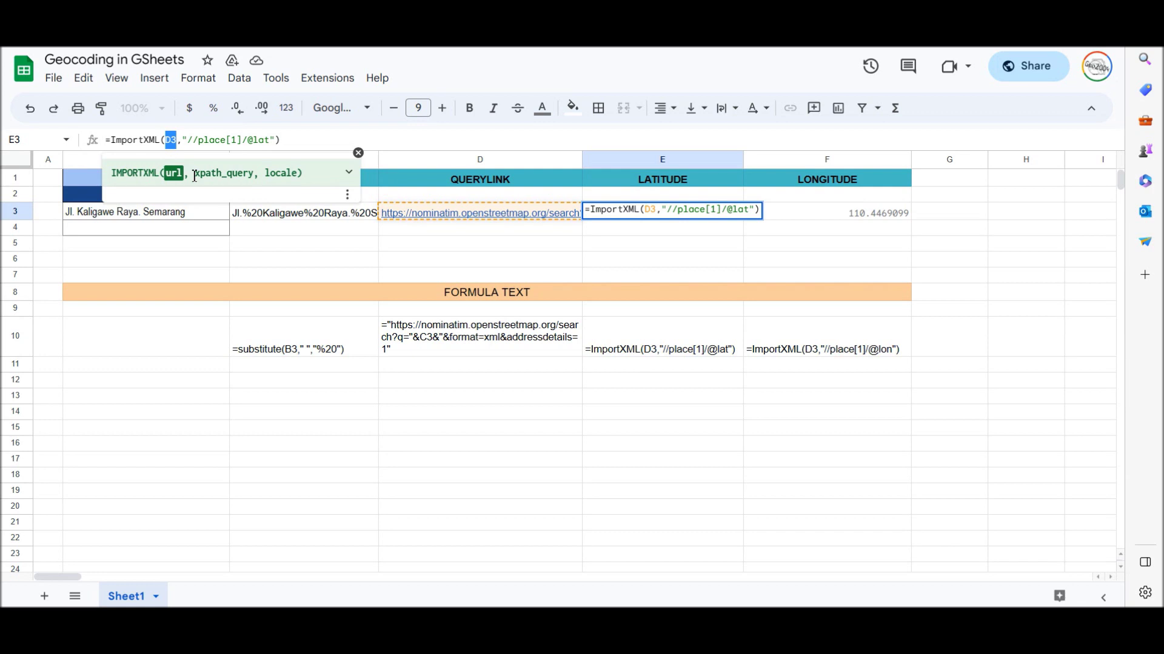
left_click(812, 217)
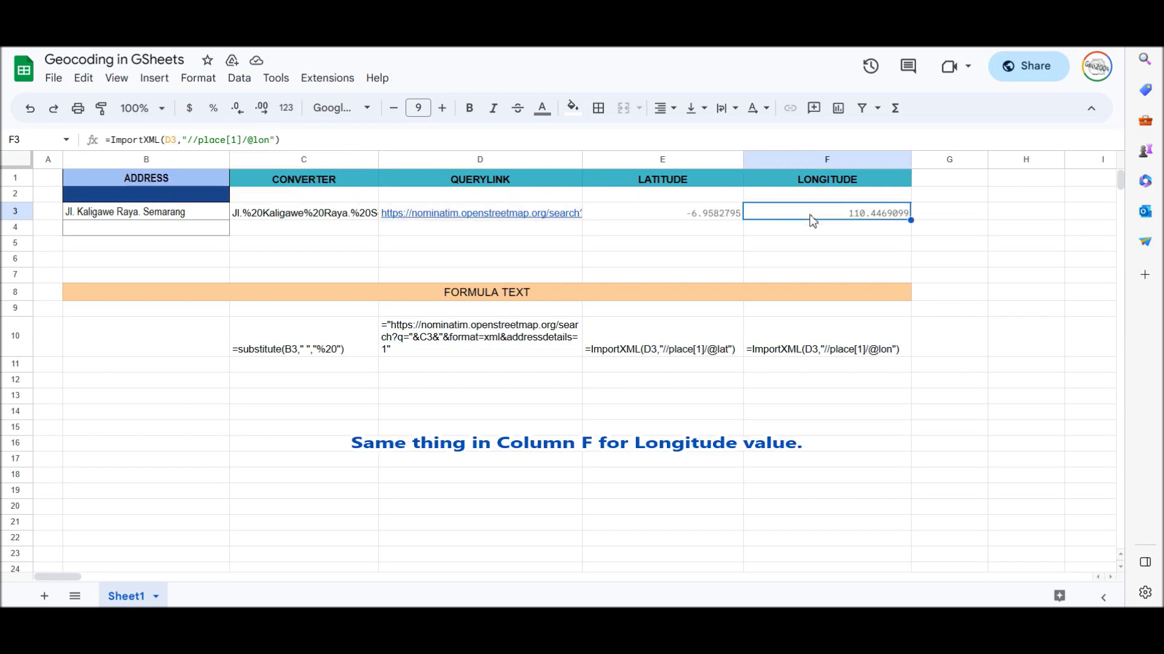
left_click(175, 140)
double_click(169, 140)
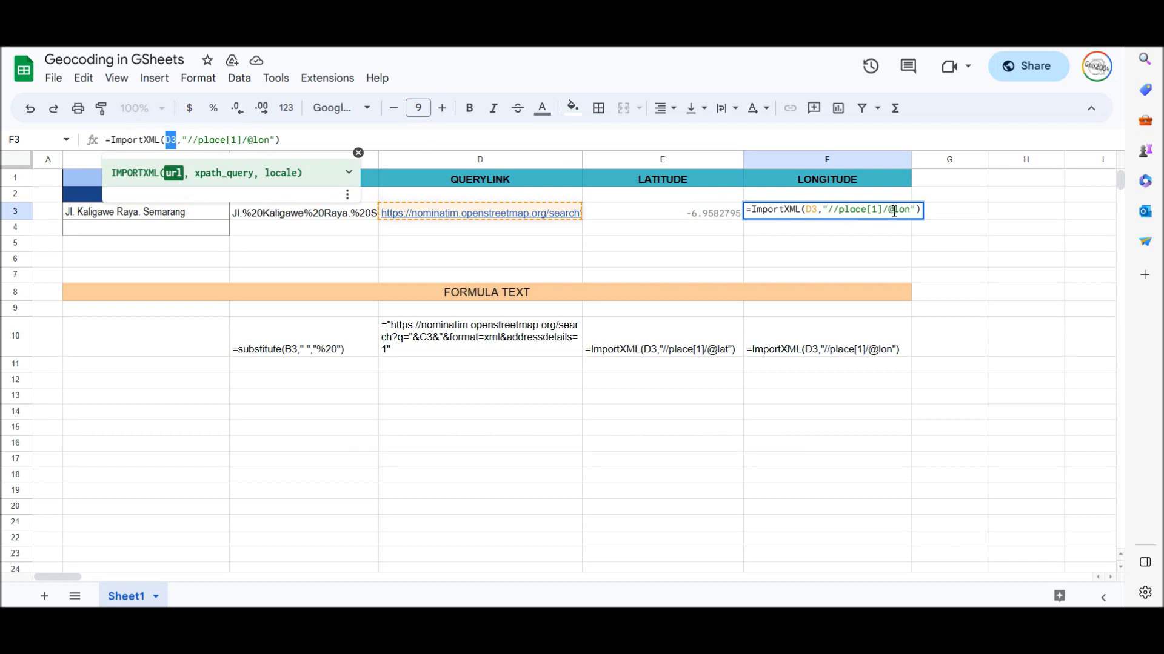
left_click(875, 244)
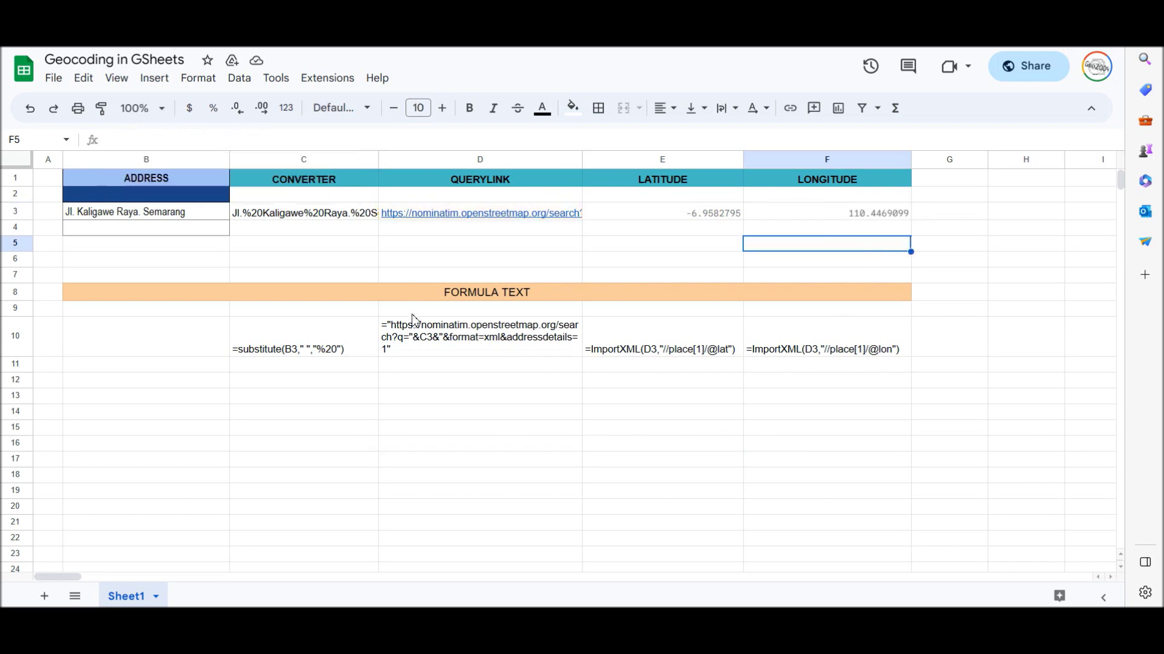
left_click(333, 344)
left_click(452, 344)
left_click(627, 354)
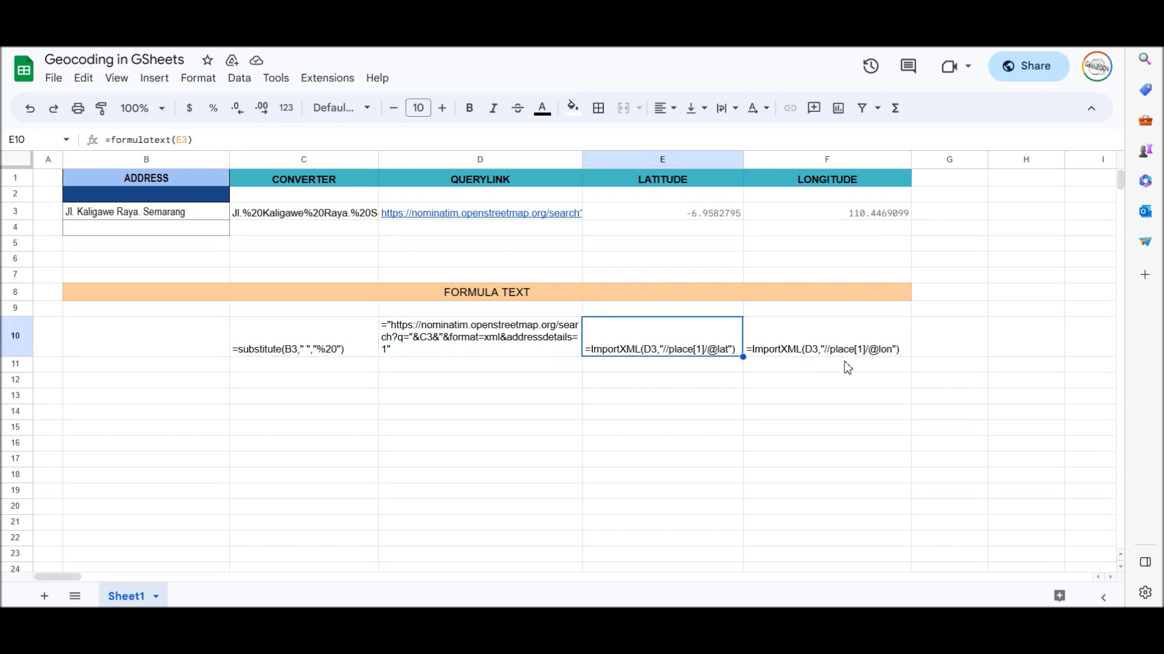
left_click(846, 362)
left_click(834, 350)
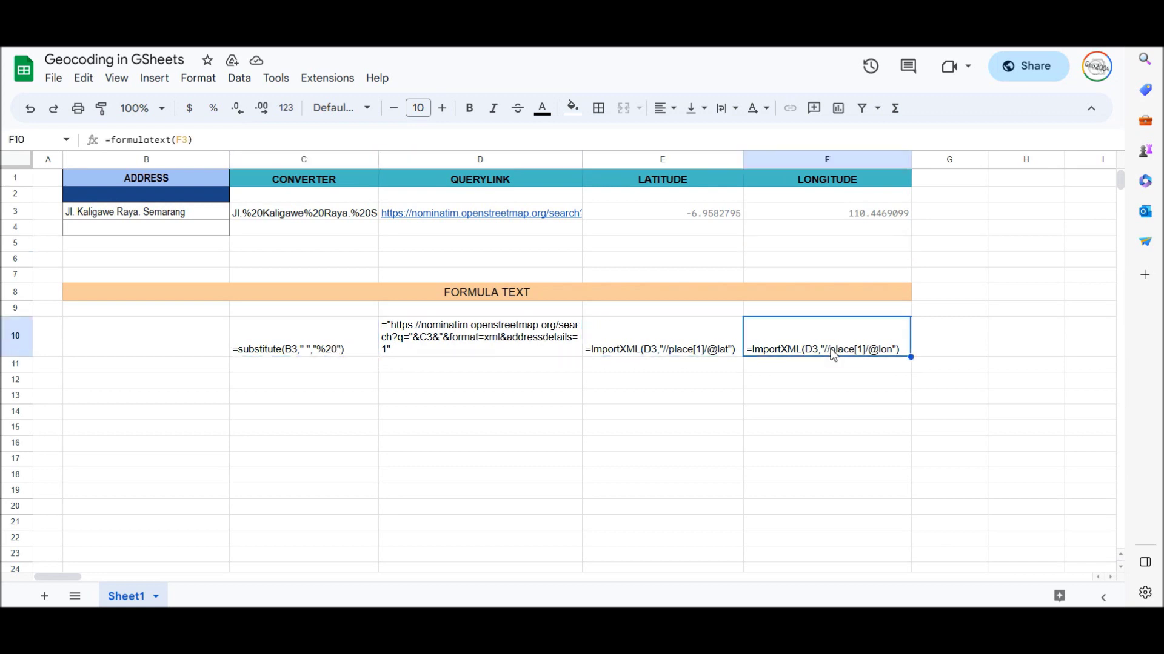
left_click(684, 236)
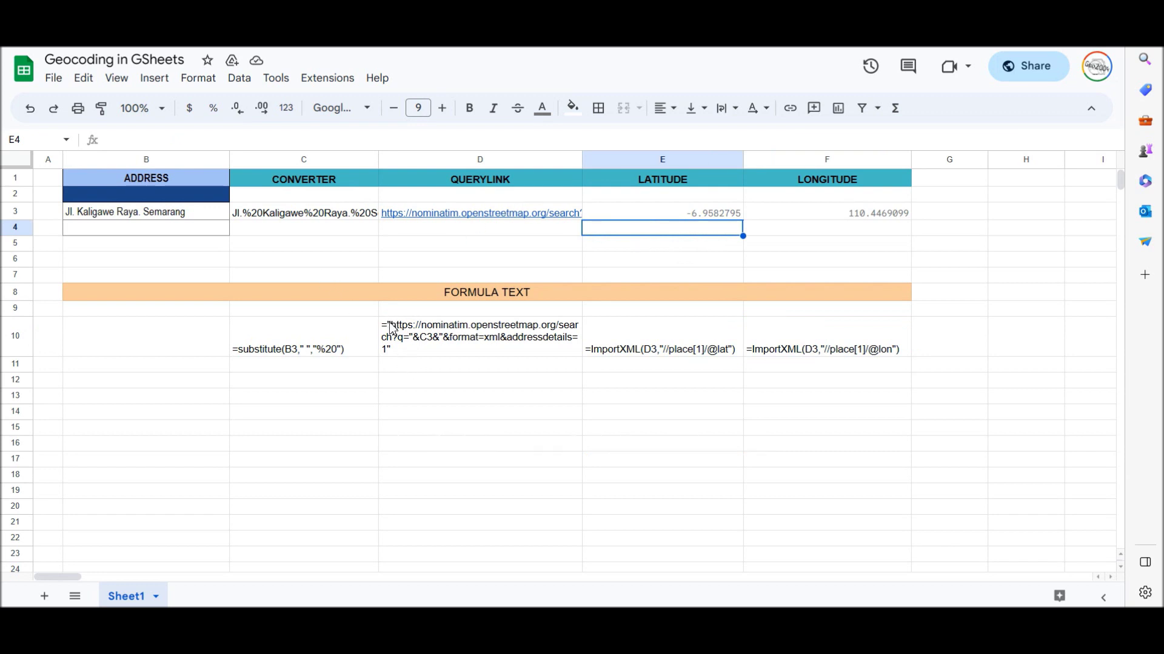
Enter 'California State University Los Angeles' as the second address in cell B4
left_click(144, 244)
left_click(156, 230)
type("Californ")
type("ia")
type(" State University Los Angeles")
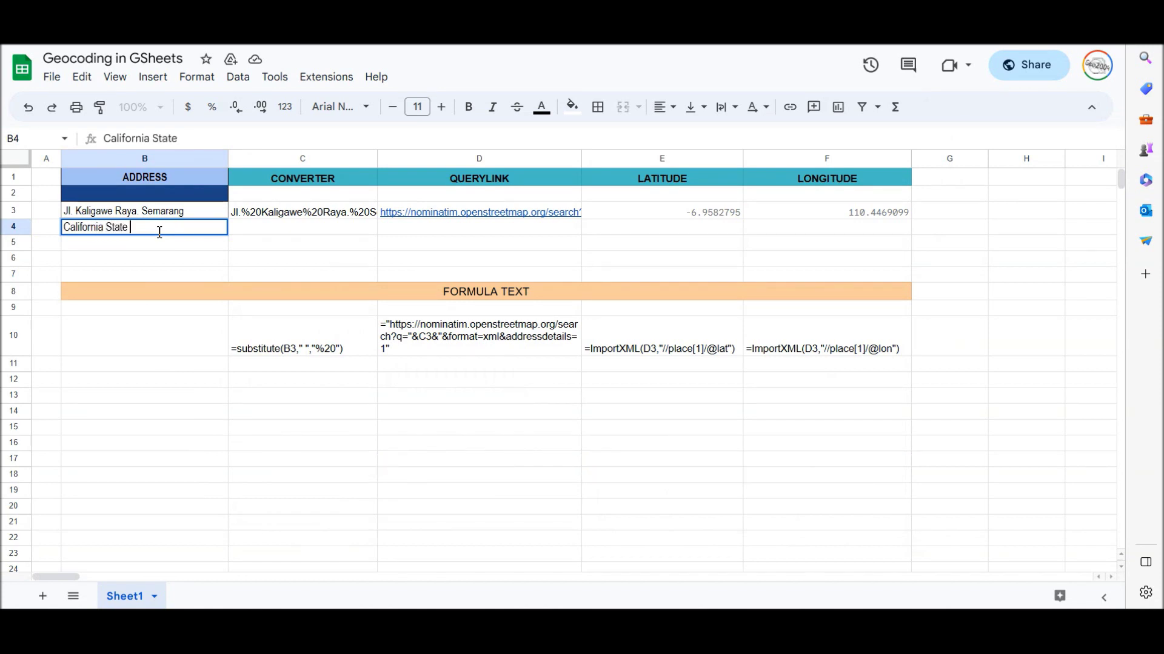
key("Return")
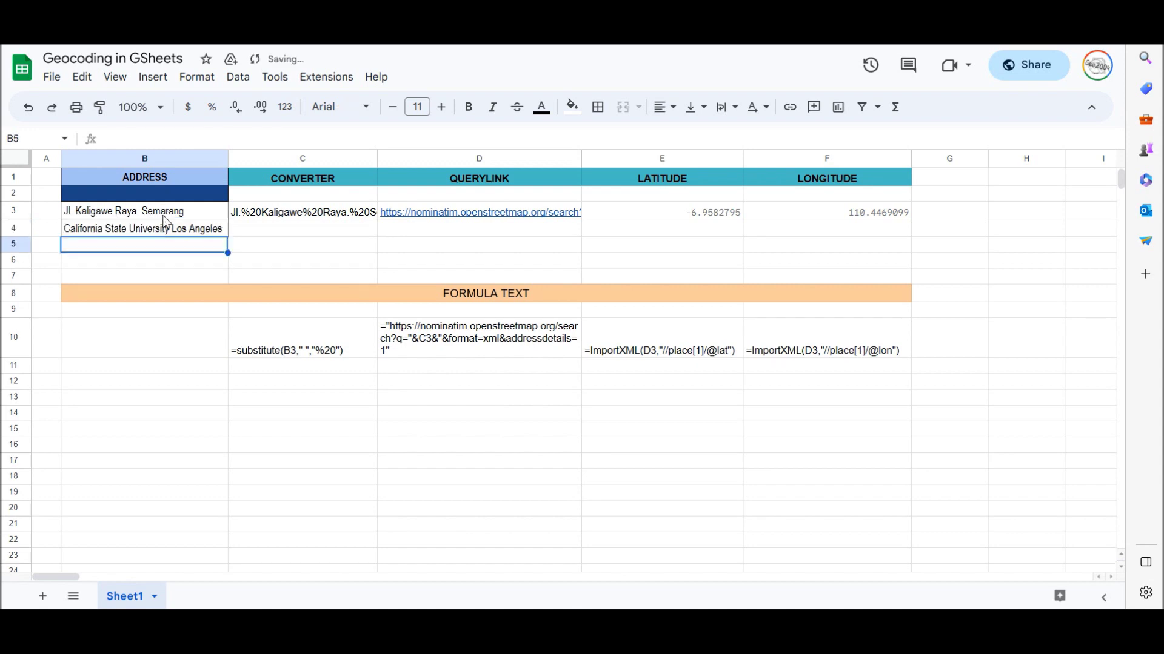
left_click(251, 217)
Copy the CONVERTER and QUERYLINK formulas from C3 and D3 down into C4 and D4
key("ctrl+c")
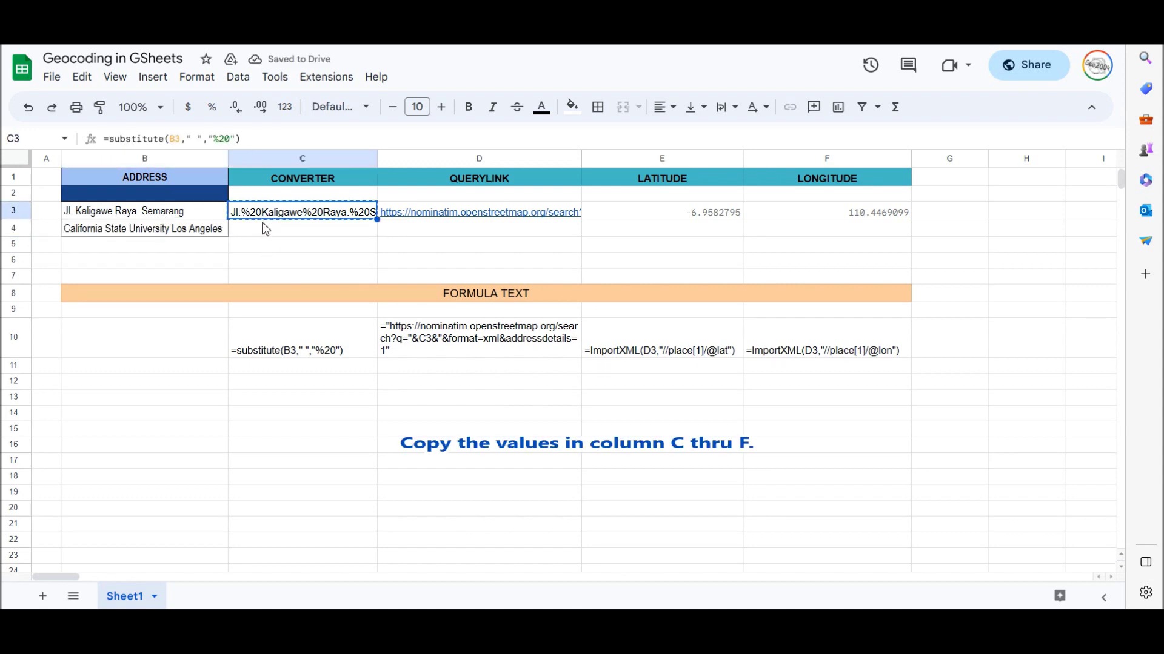
left_click(255, 229)
key("ctrl+v")
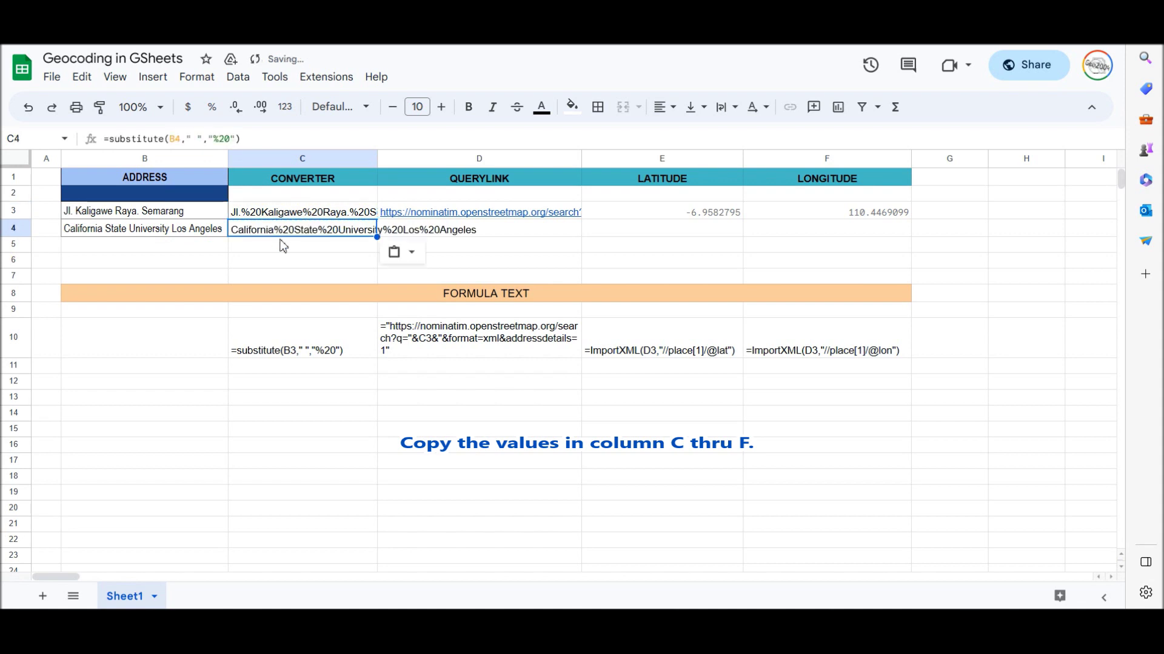
left_click(310, 247)
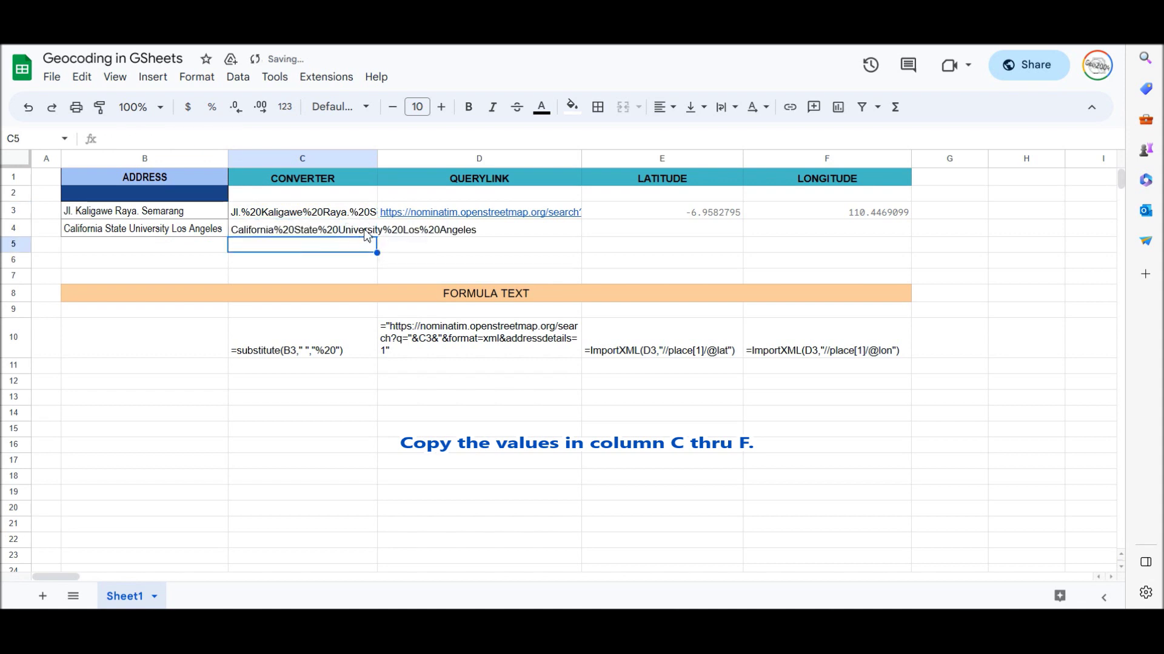
left_click(471, 216)
key("ctrl+c")
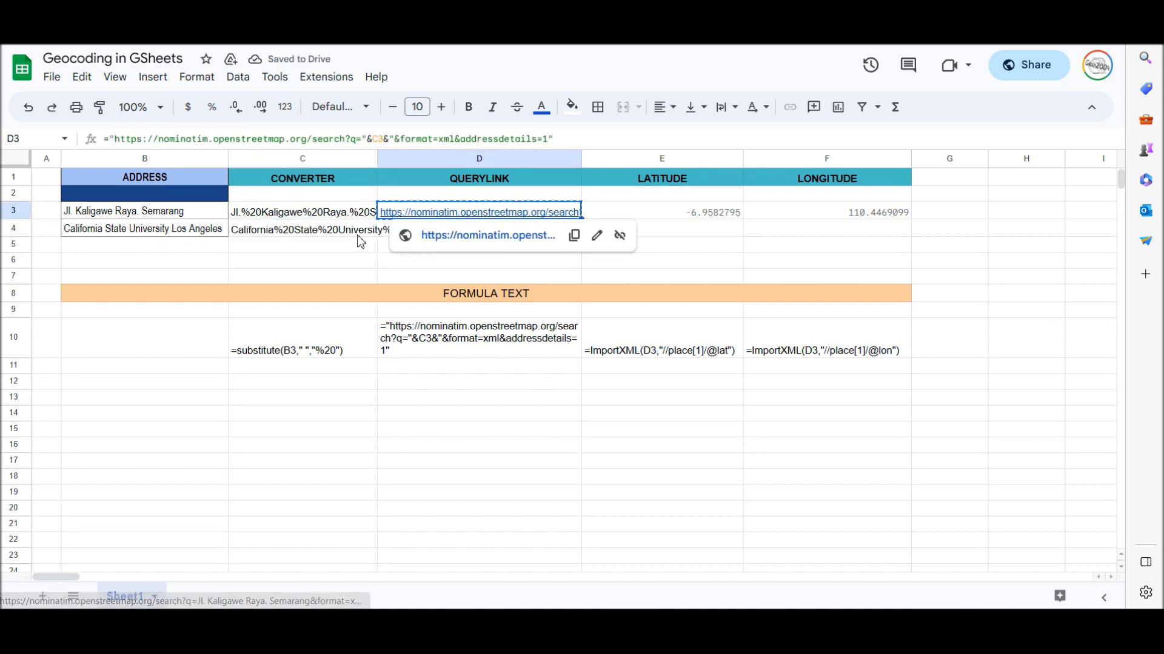
left_click(380, 230)
key("ctrl+v")
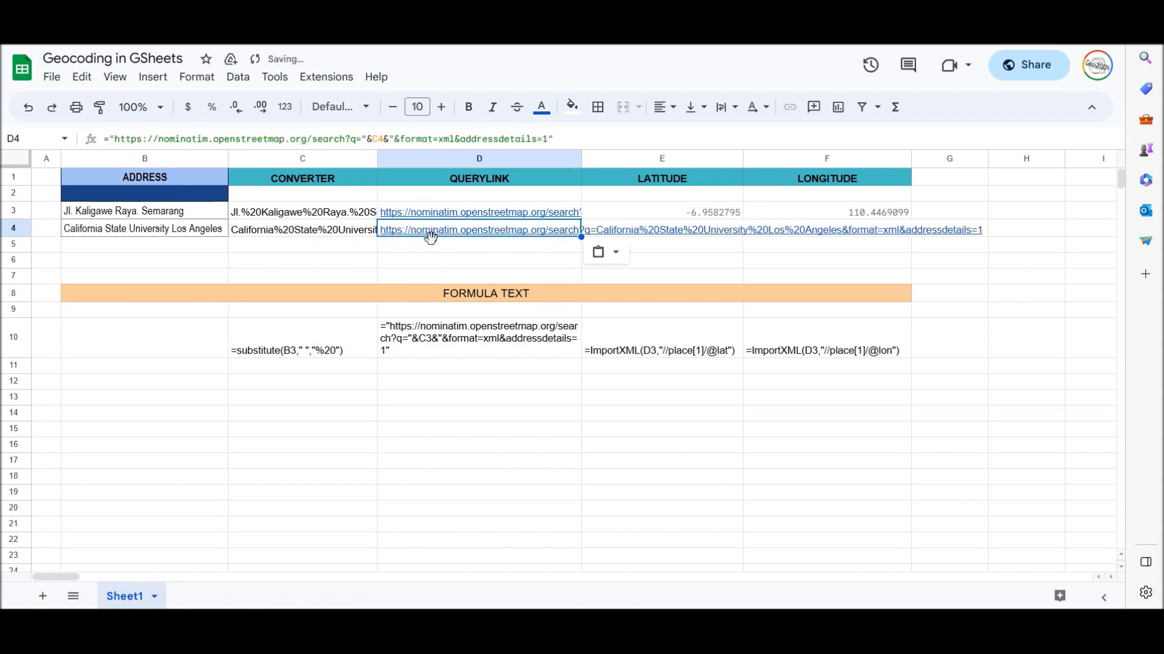
left_click(662, 259)
Copy the LATITUDE and LONGITUDE formulas into E4 and F4, yielding 34.0664949 and -118.1671415
left_click(624, 213)
key("ctrl+c")
left_click(591, 234)
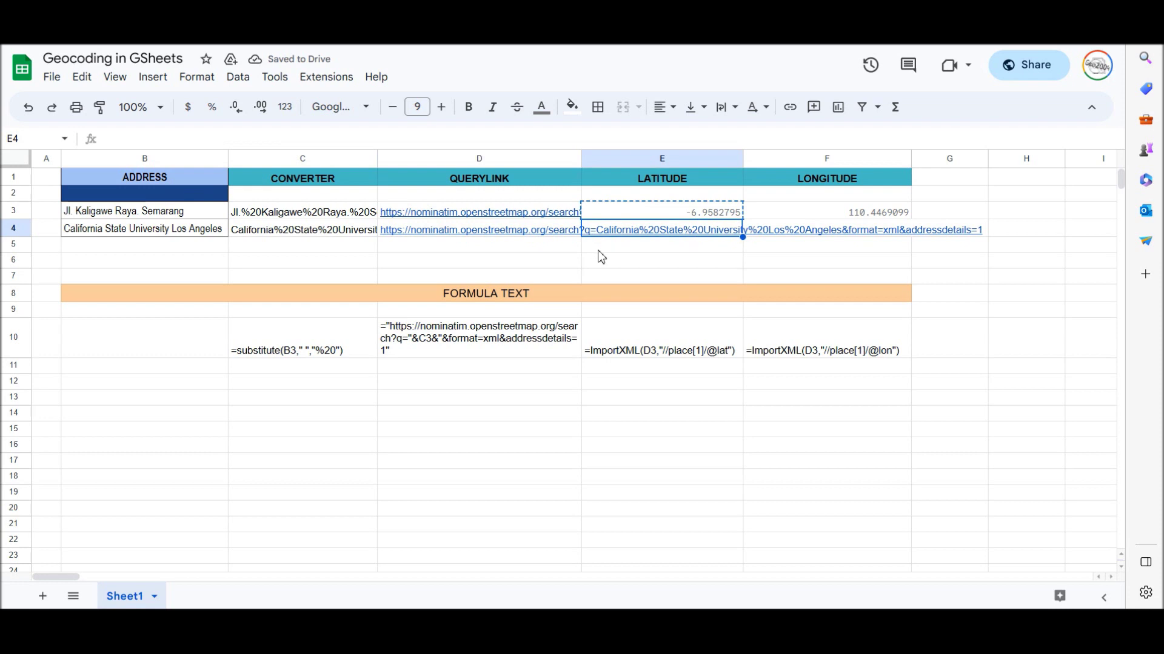
key("ctrl+v")
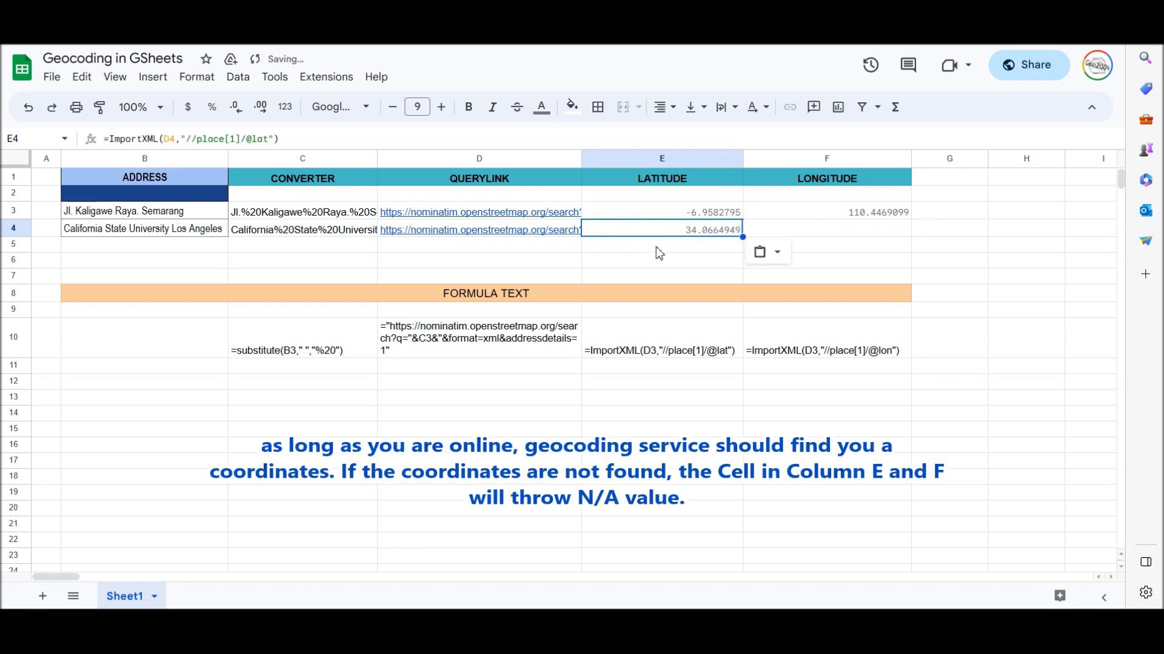
left_click(806, 213)
key("ctrl+c")
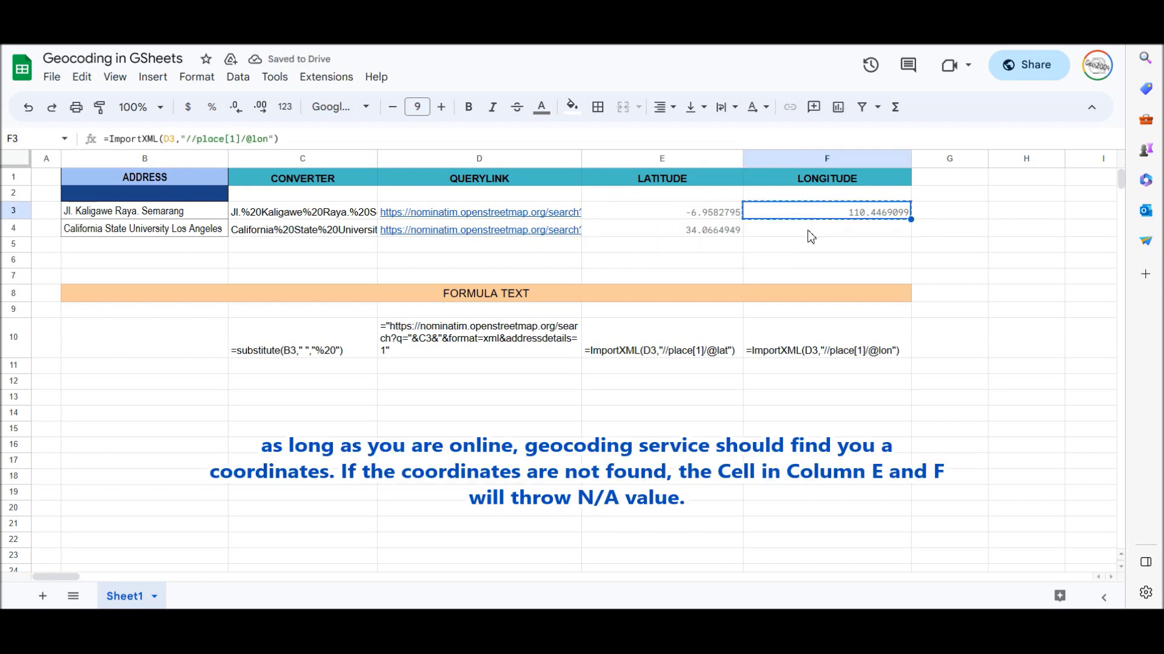
left_click(755, 230)
key("ctrl+v")
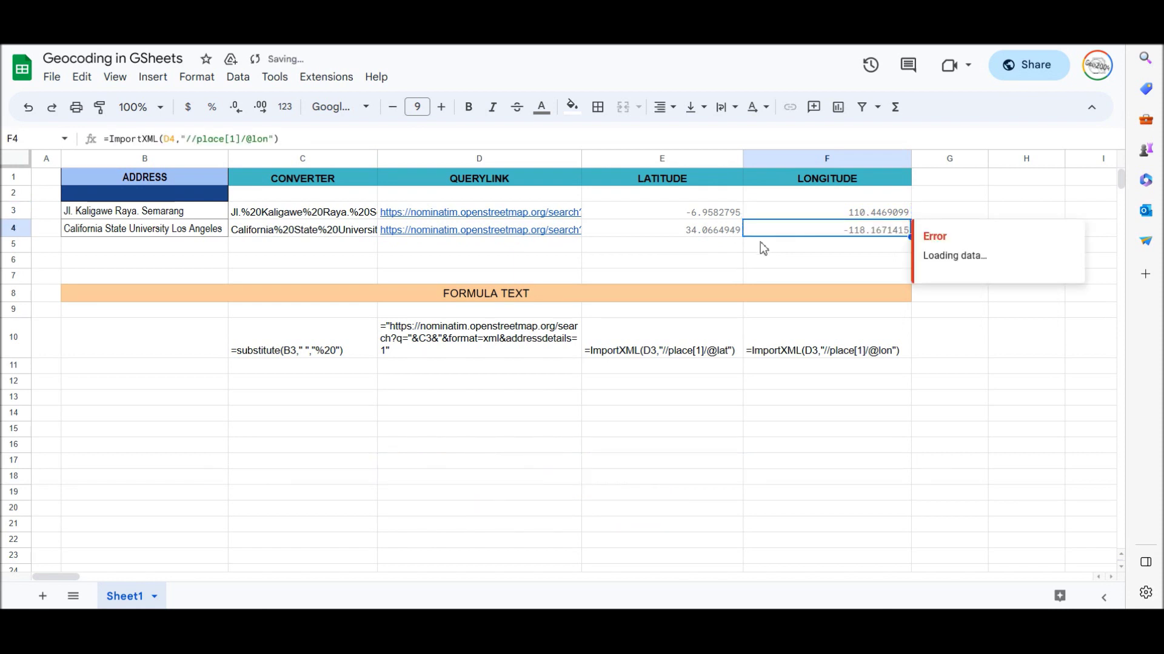
left_click(779, 257)
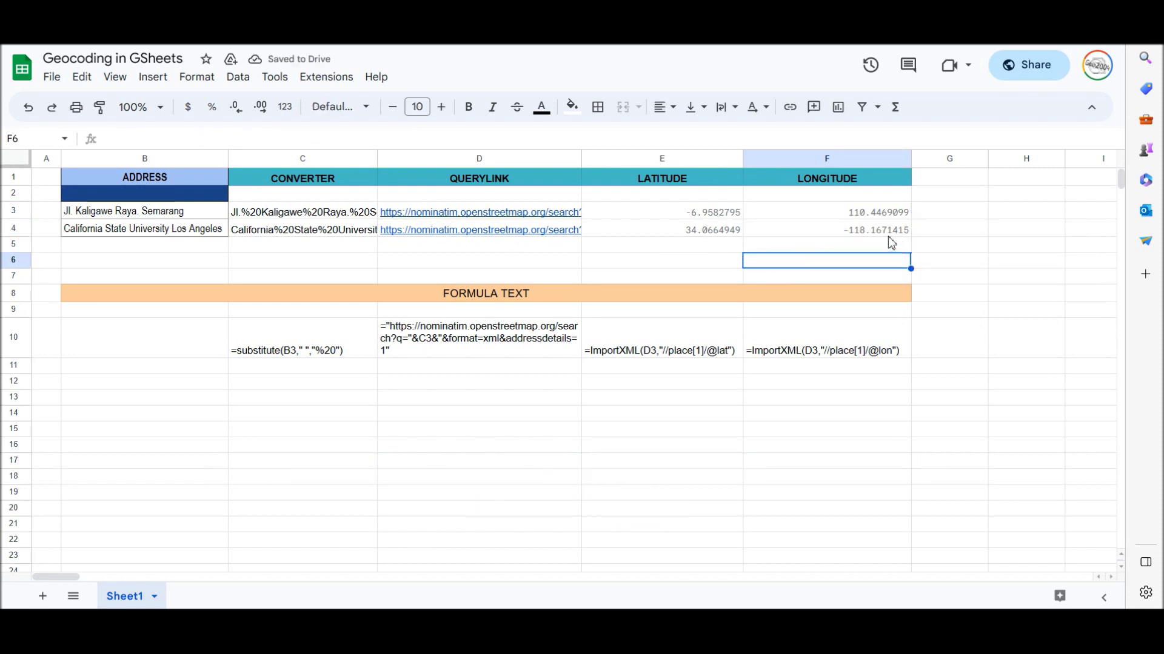
Enter 'Gare du nord Station France' as the third address in cell B5
left_click(139, 247)
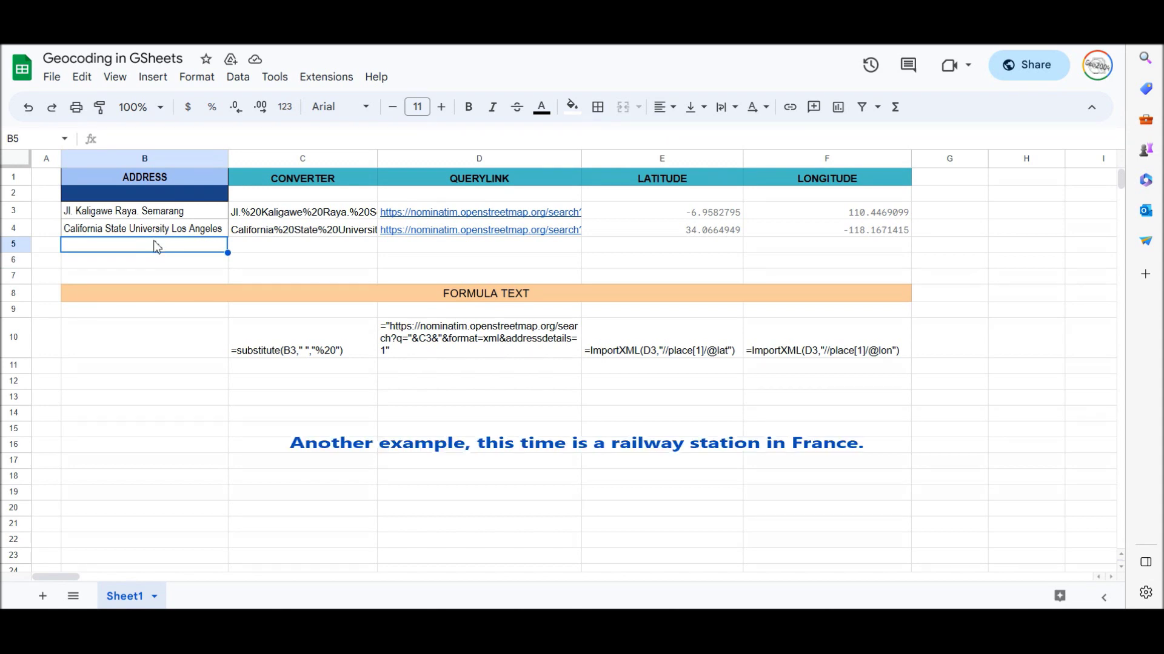
type("Gare du nord S")
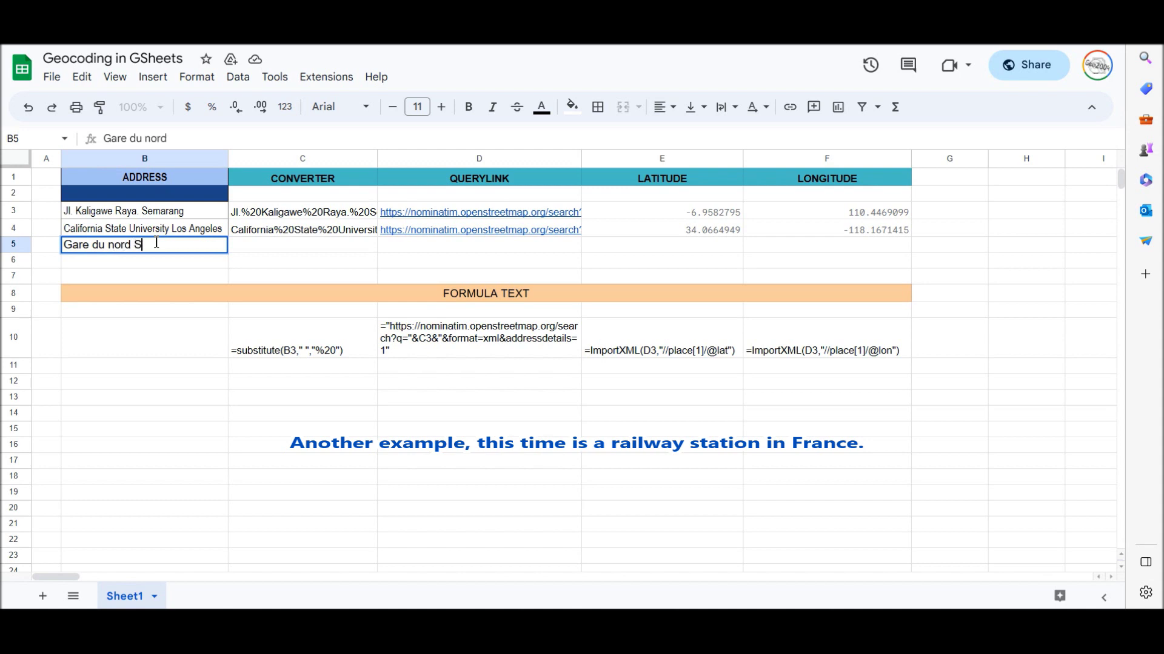
type("tation F")
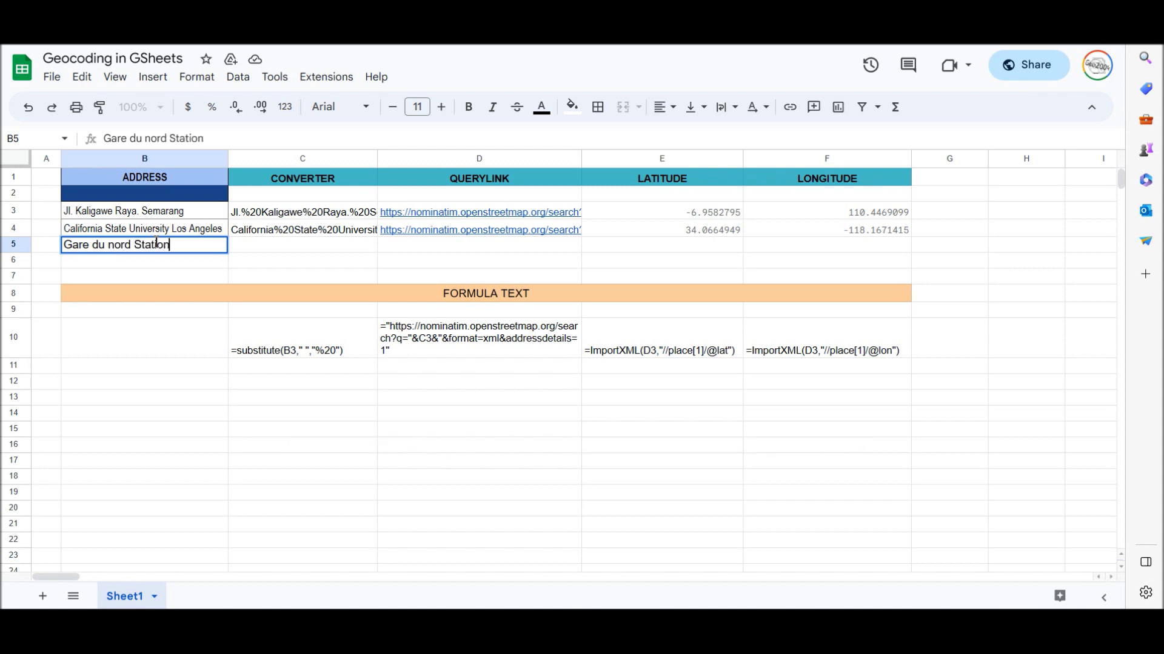
type("rance")
key("Tab")
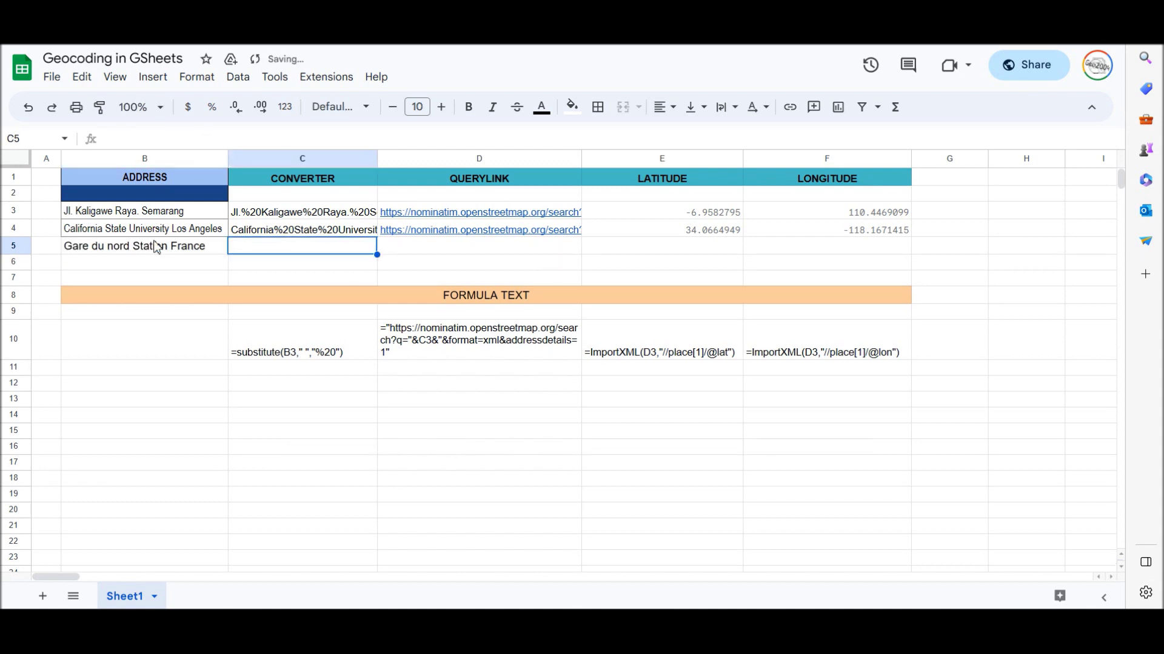
left_click(267, 233)
Copy the converter and query link formulas from C4 and D4 into C5 and D5
key("ctrl+c")
left_click(274, 250)
key("ctrl+v")
left_click(469, 235)
key("ctrl+c")
left_click(375, 250)
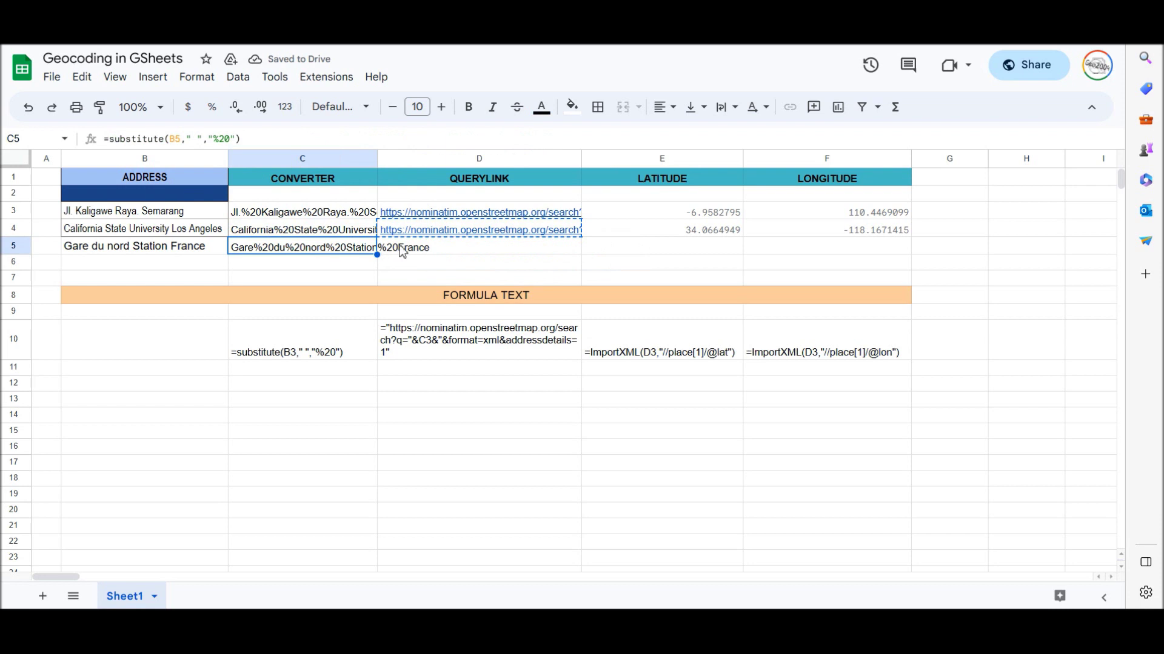
left_click(403, 250)
key("ctrl+v")
Copy the latitude and longitude formulas into E5 and F5, yielding 48.881399 and 2.357438
left_click(652, 233)
key("ctrl+c")
left_click(603, 251)
key("ctrl+v")
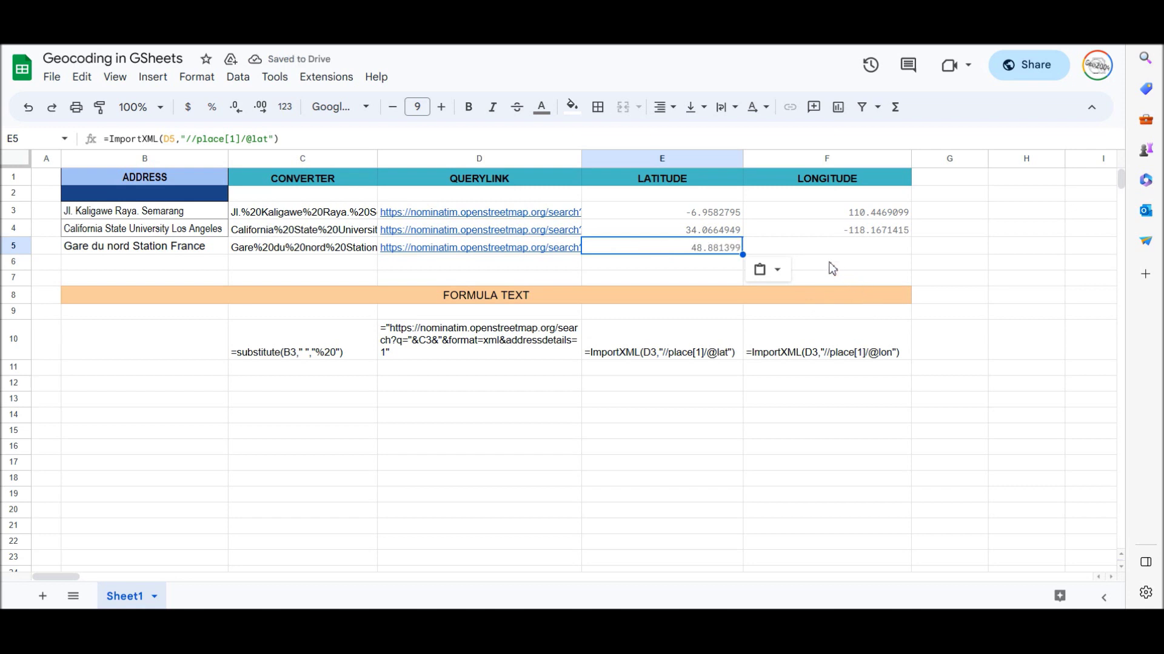
left_click(805, 233)
key("ctrl+c")
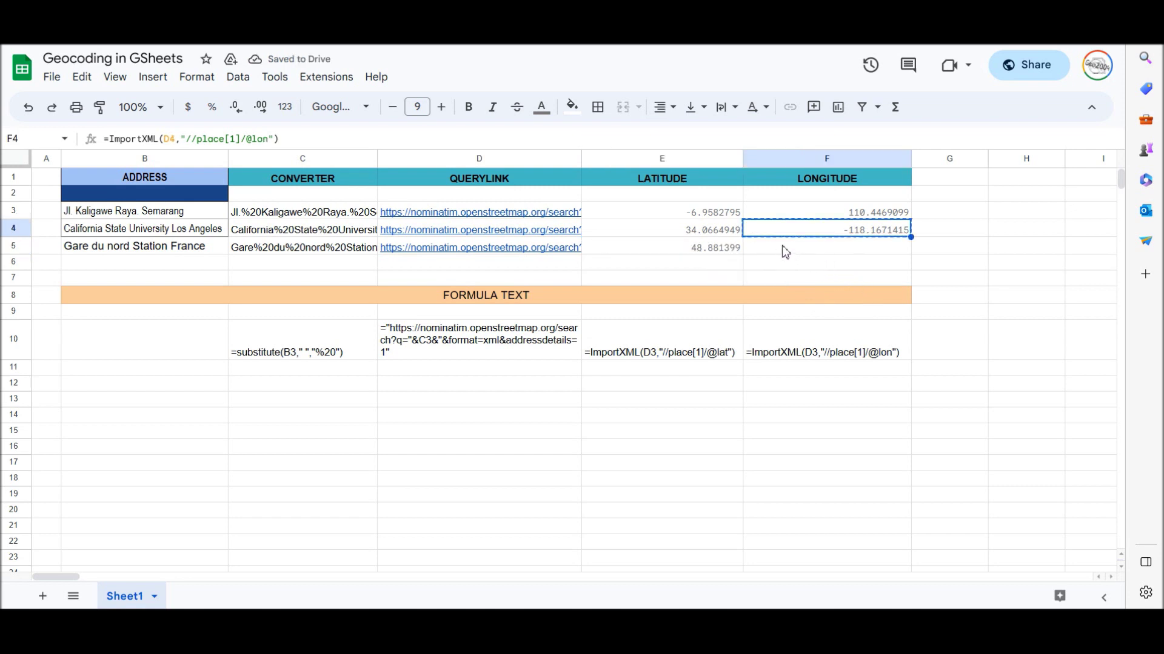
left_click(785, 249)
key("ctrl+v")
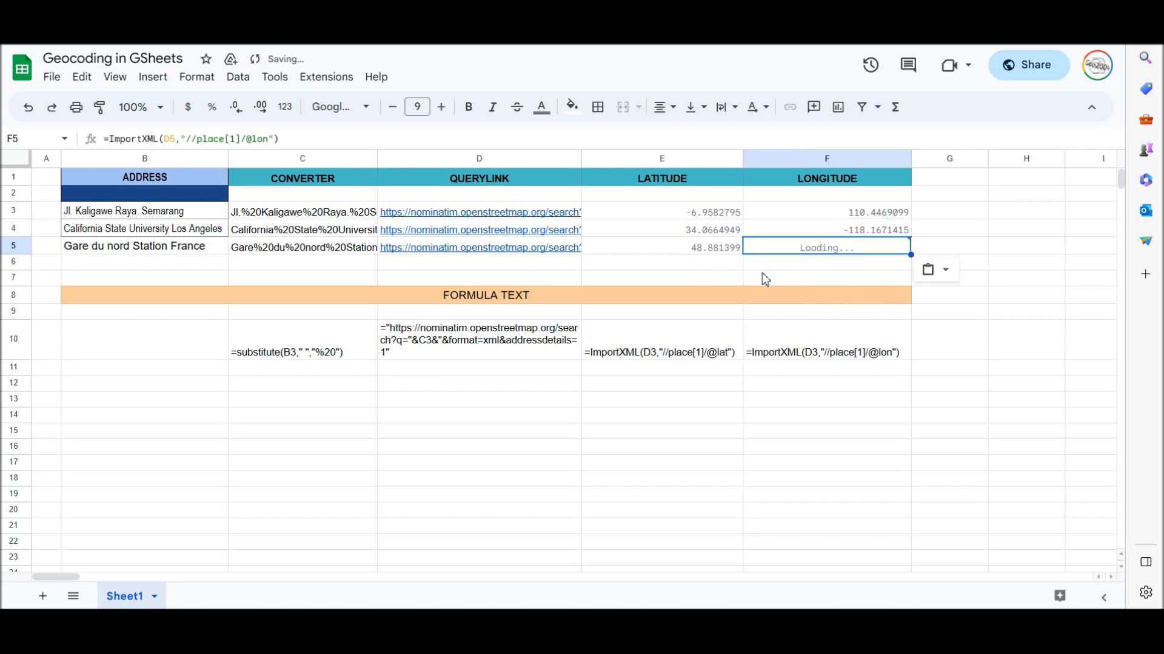
left_click(766, 282)
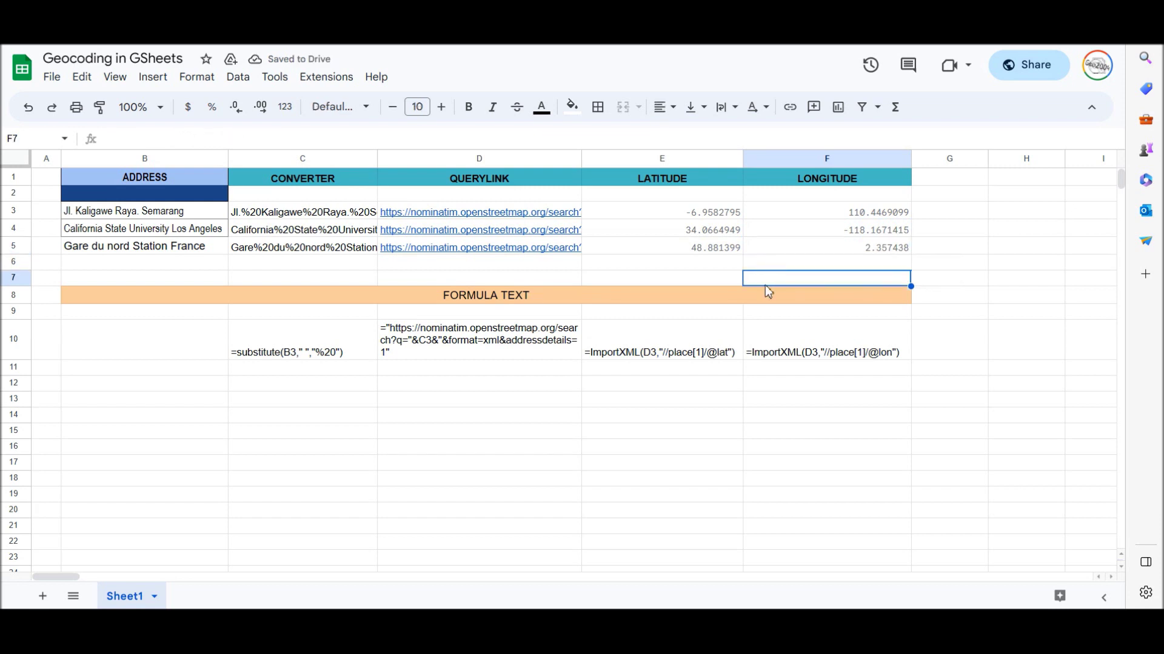